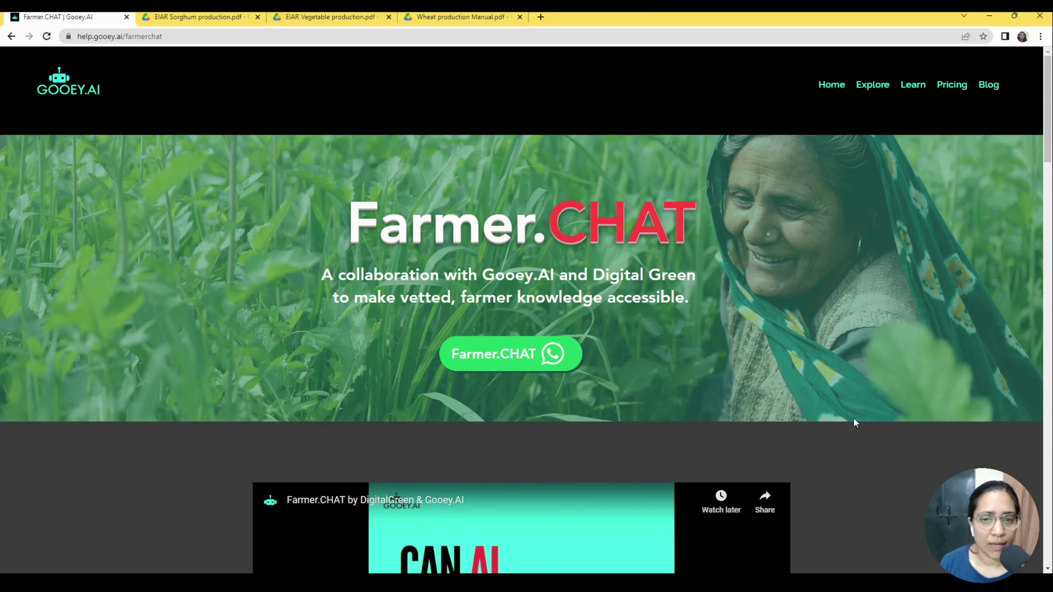
# Scroll past the video and WhatsApp button to the web chat showing the chilli-sowing sample answer.
pyautogui.scroll(-2, 884, 454)
pyautogui.scroll(-8, 885, 455)
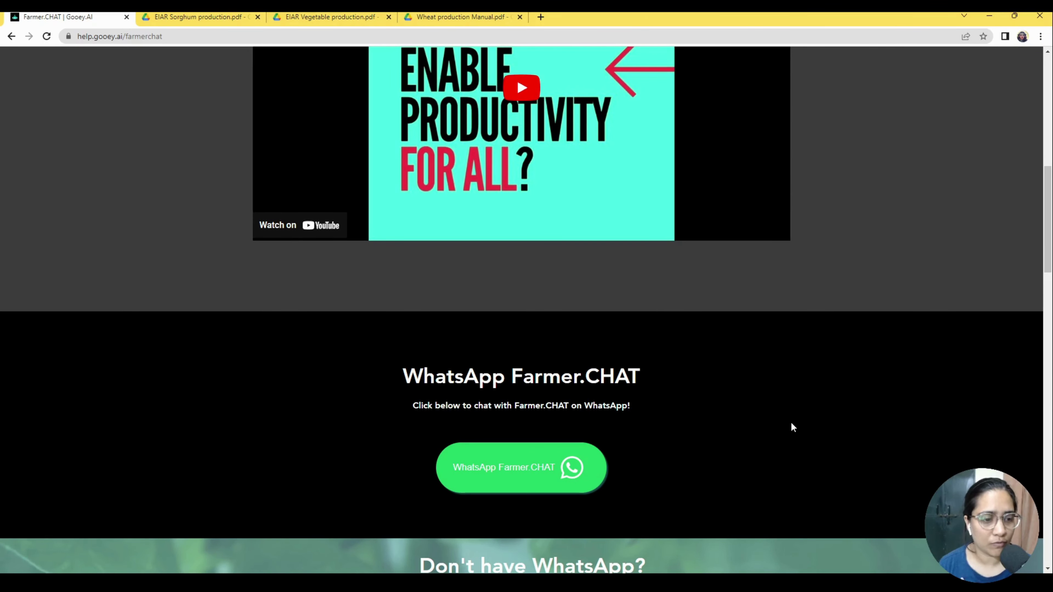
pyautogui.scroll(-3, 790, 423)
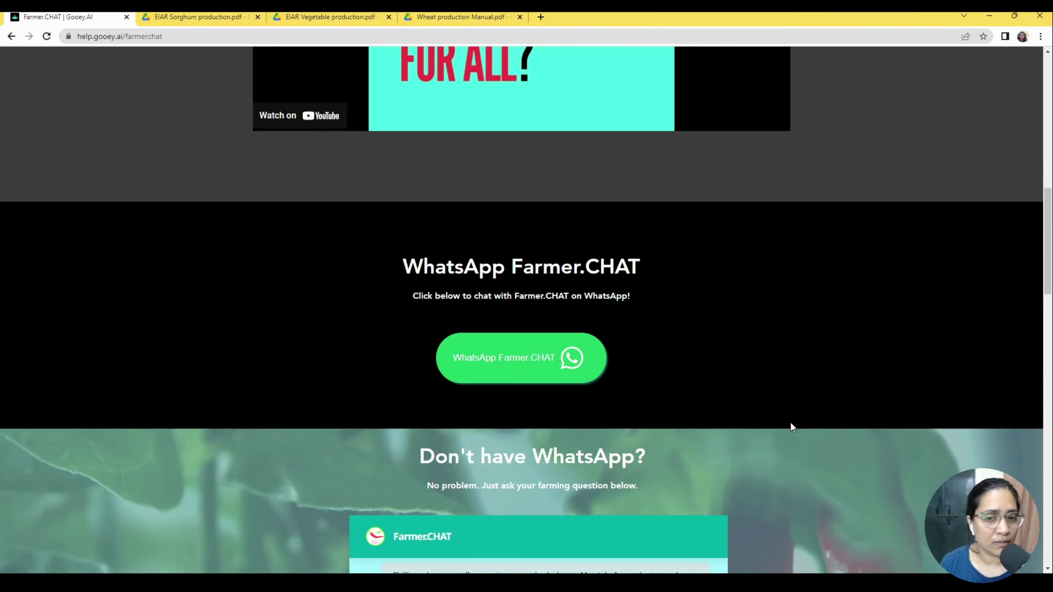
pyautogui.scroll(-1, 790, 423)
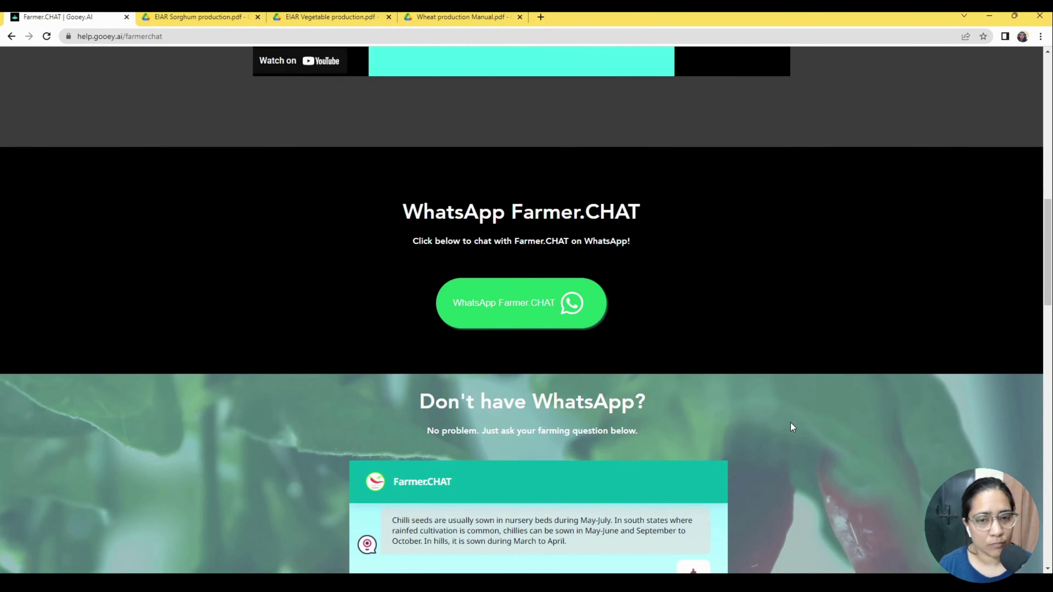
pyautogui.scroll(-4, 791, 423)
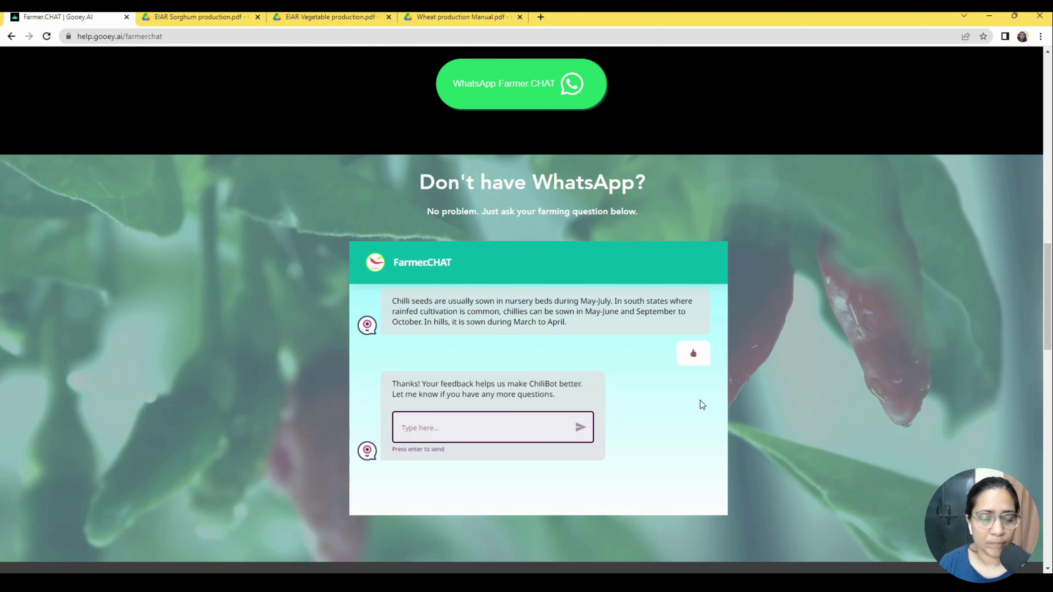
pyautogui.scroll(2, 547, 415)
pyautogui.scroll(-2, 545, 404)
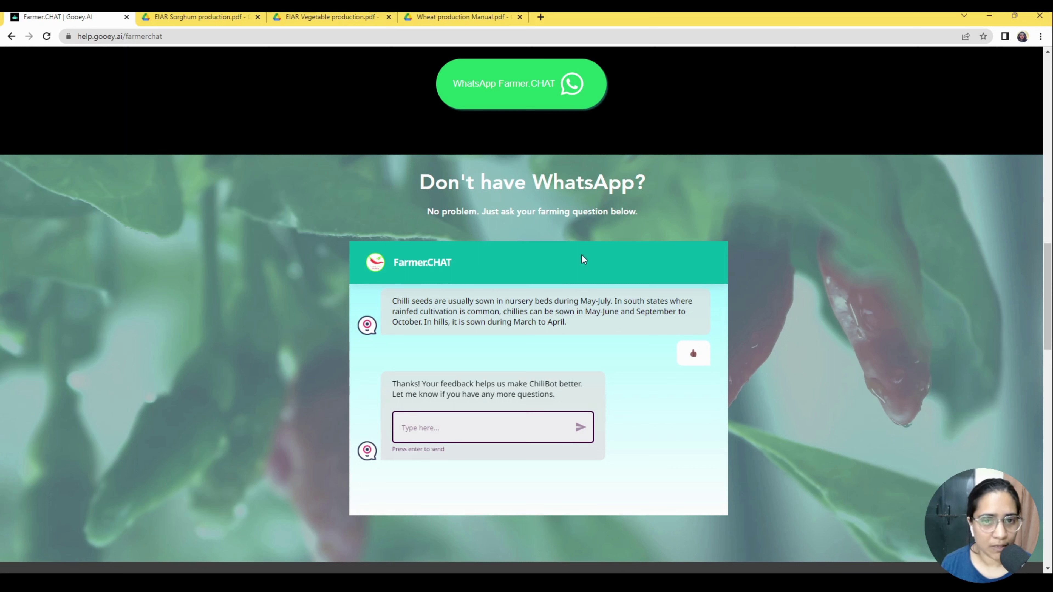
# Ask the web chat 'What is leaf curl in chili plant'.
pyautogui.click(461, 426)
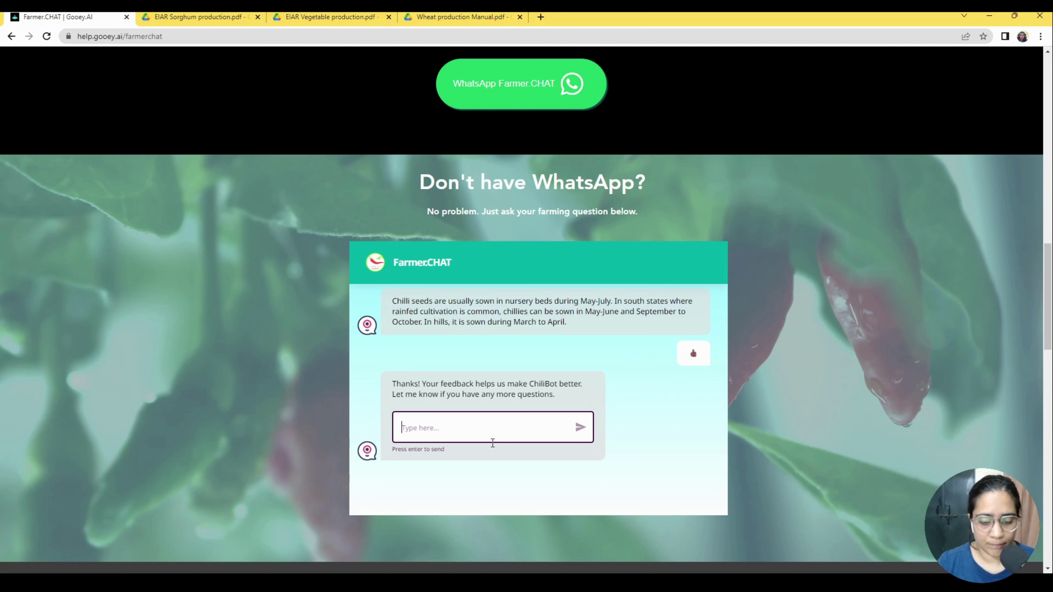
pyautogui.write('What is leaf')
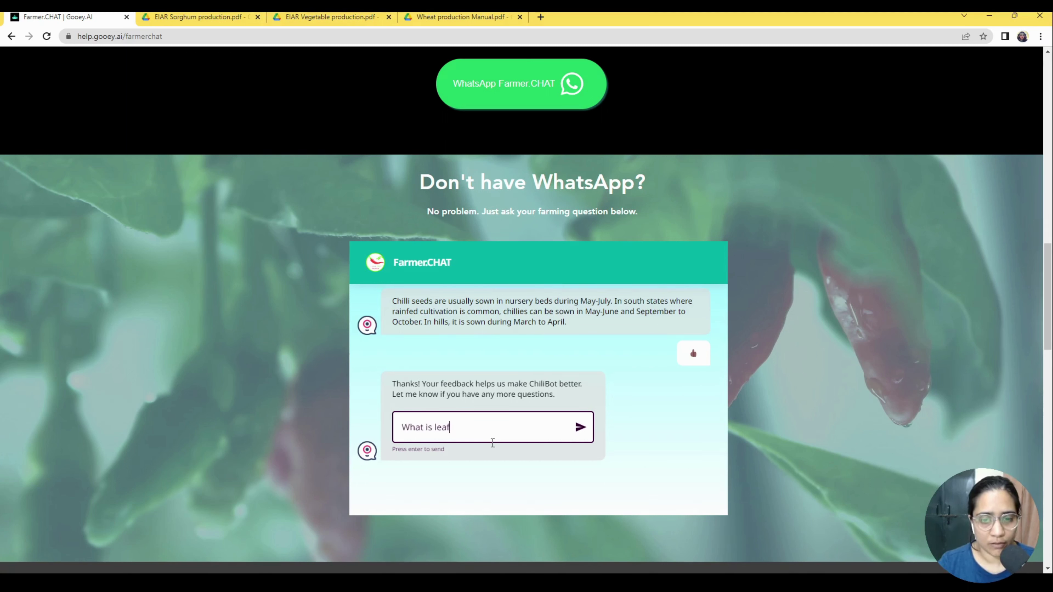
pyautogui.write(' curl in ')
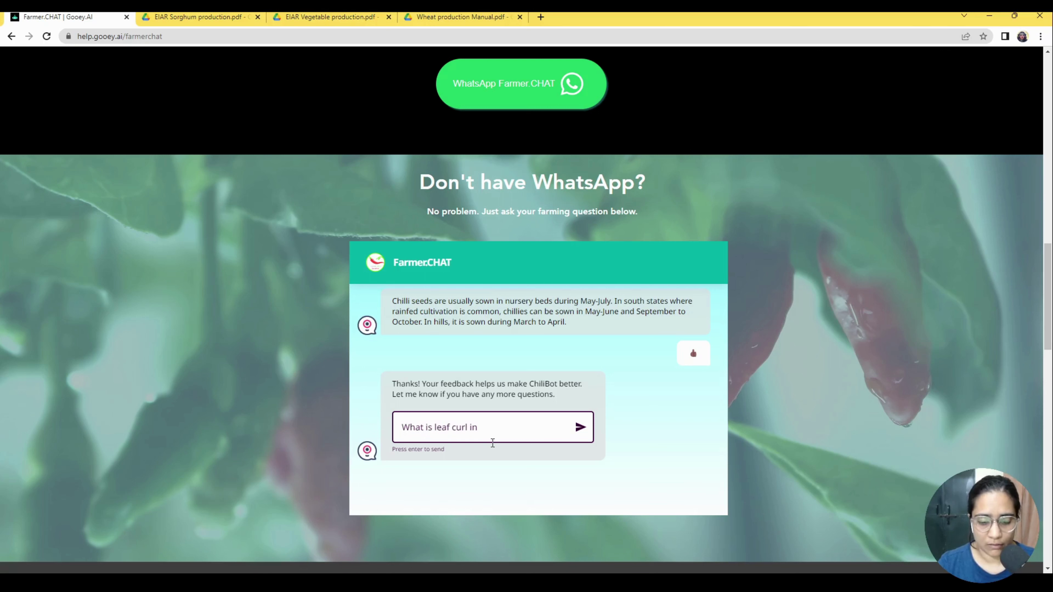
pyautogui.write('chili plant')
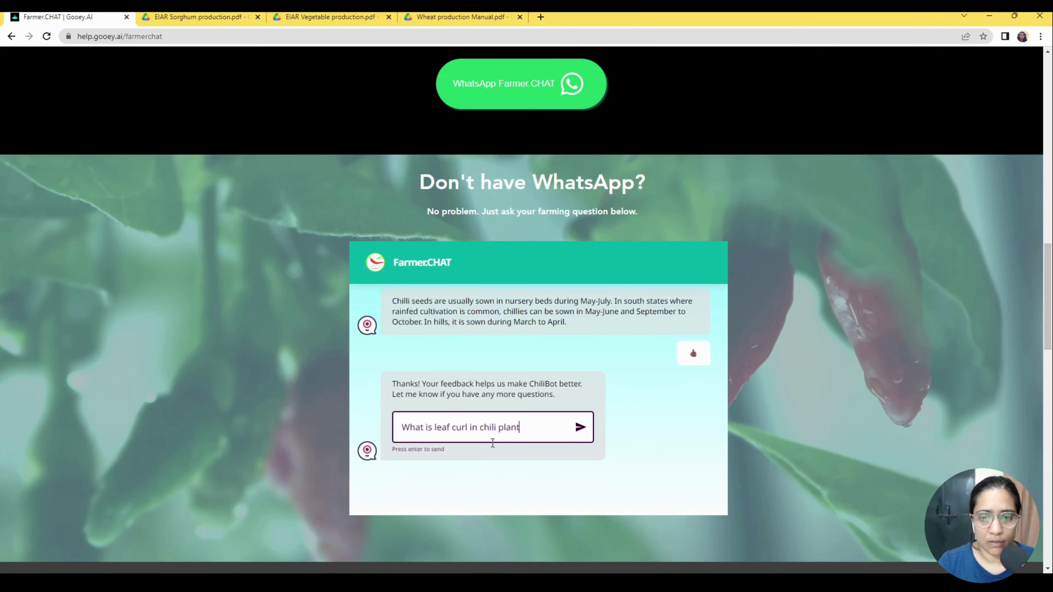
pyautogui.click(583, 428)
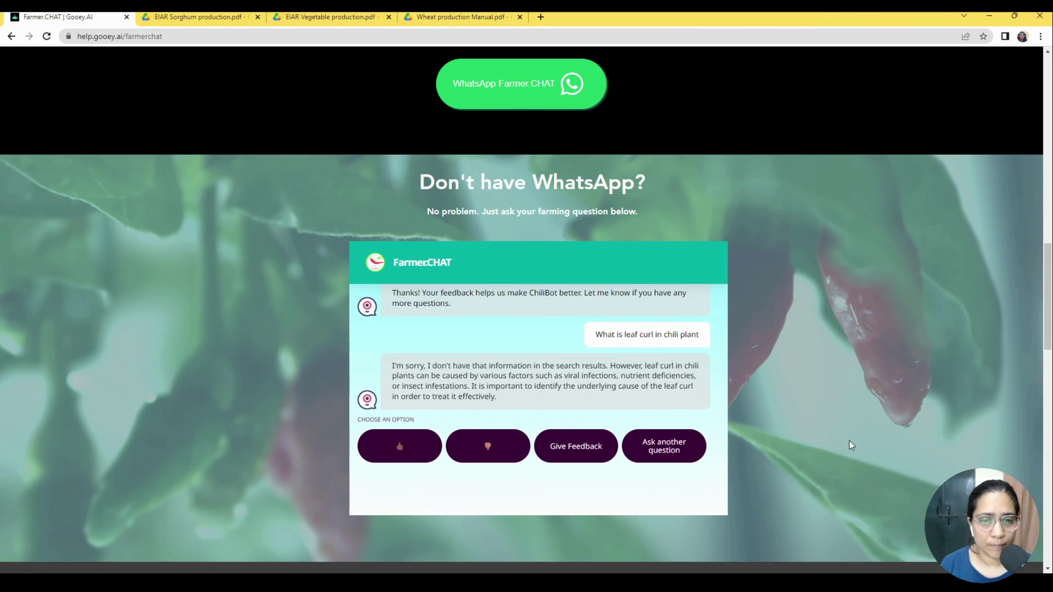
# Highlight the reply's explanation of leaf curl causes, including the word 'infections'.
pyautogui.moveTo(609, 366); pyautogui.dragTo(581, 398)
pyautogui.click(579, 379)
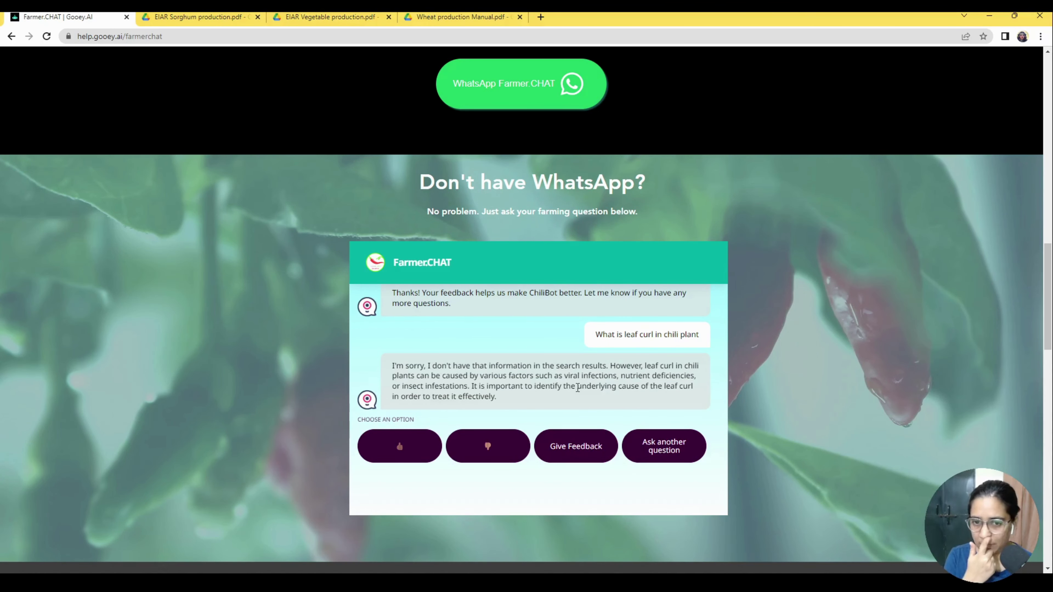
pyautogui.doubleClick(604, 379)
pyautogui.click(647, 385)
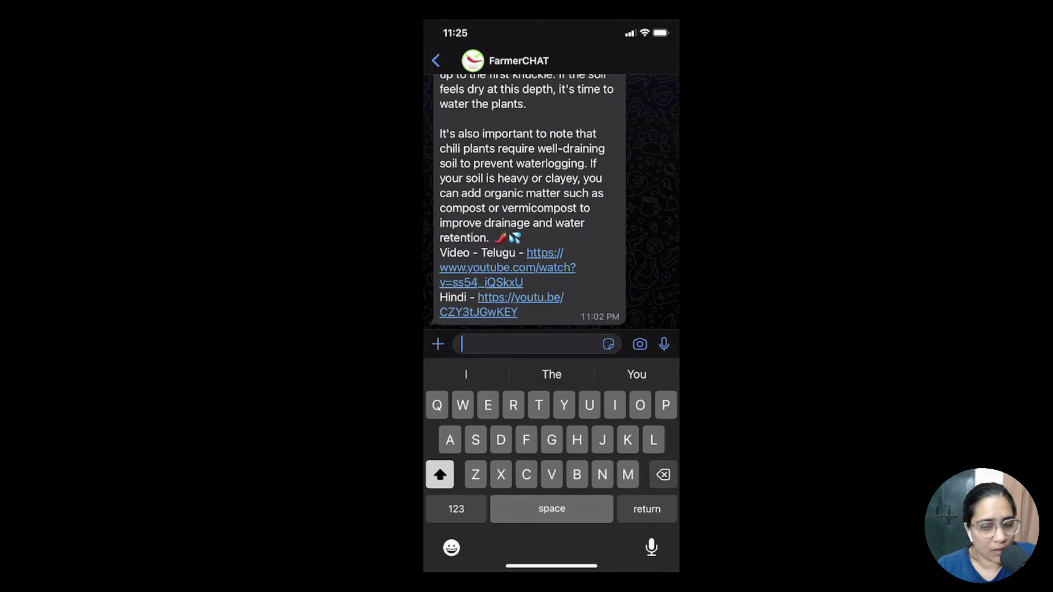
# Send FarmerCHAT 'My farm got flooded can you suggest what I should do to save my chili production'.
pyautogui.scroll(5, 530, 199)
pyautogui.scroll(-5, 530, 199)
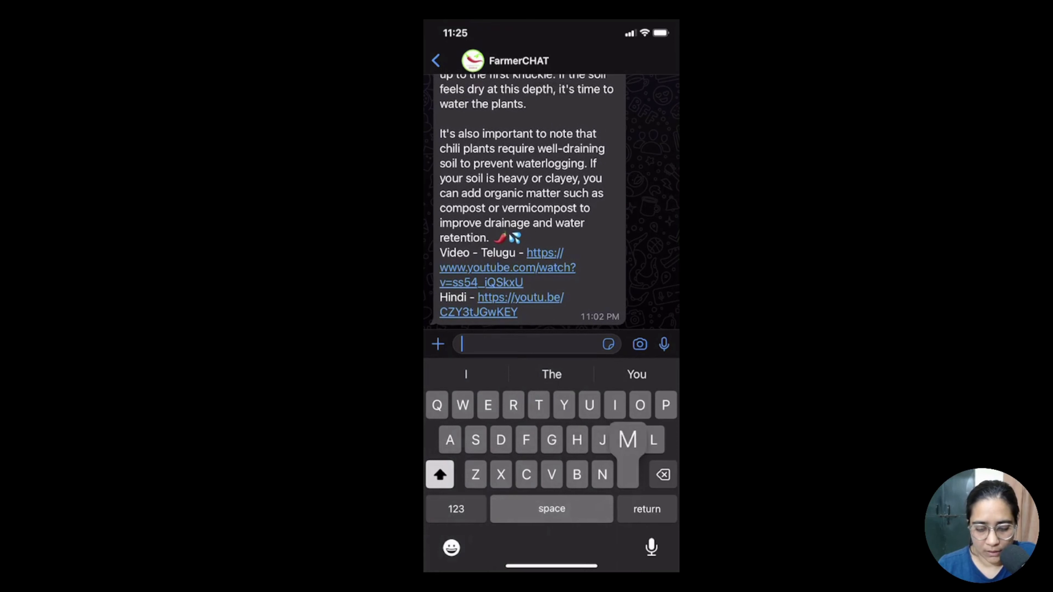
pyautogui.write('My den')
pyautogui.press('BackSpace')
pyautogui.press('BackSpace')
pyautogui.press('BackSpace')
pyautogui.write('farm ')
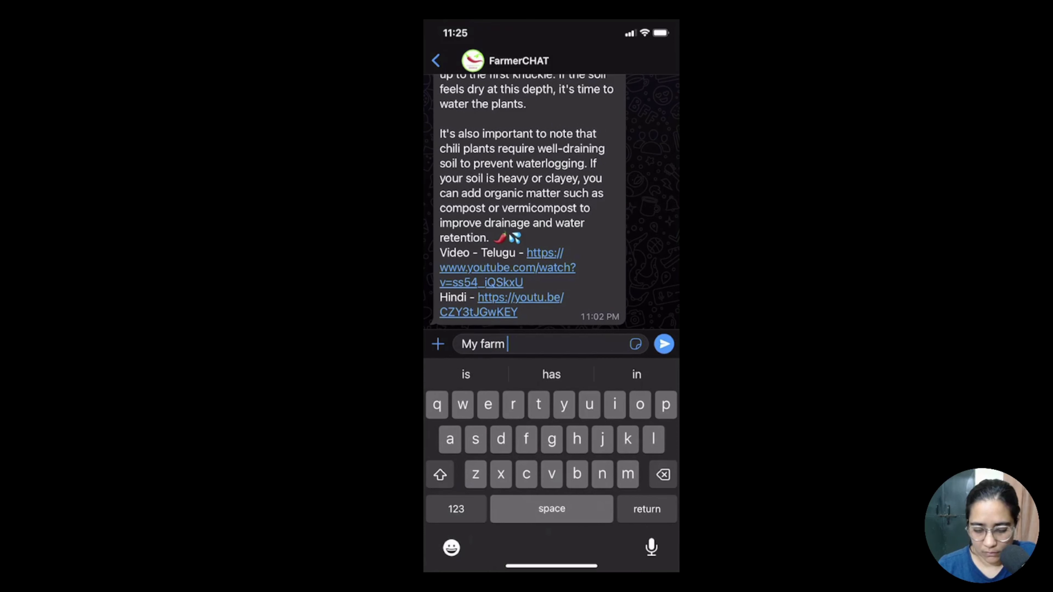
pyautogui.write('got flooded ')
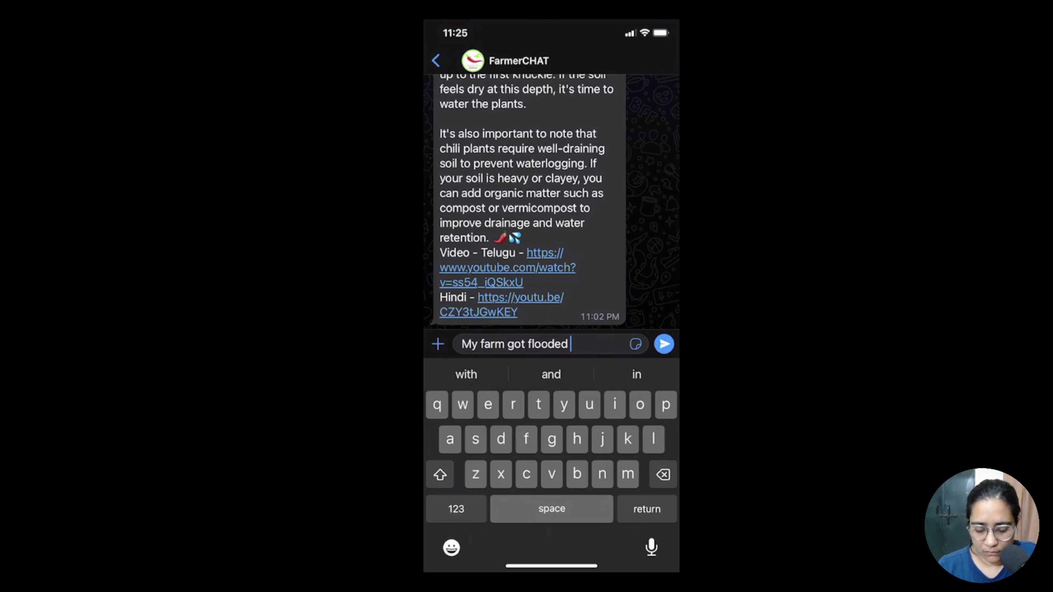
pyautogui.write('can you su')
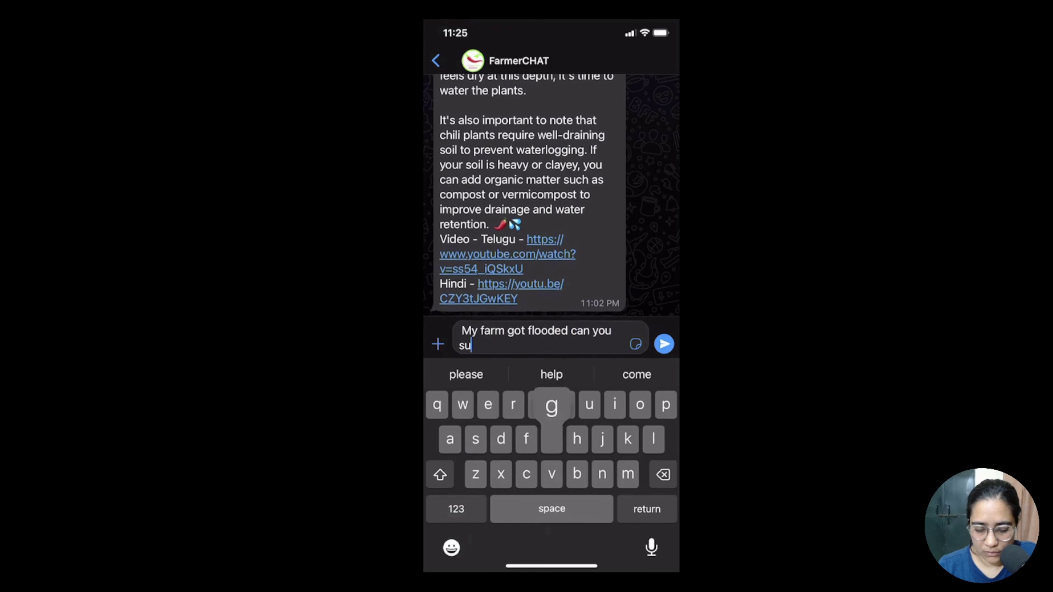
pyautogui.write('ggest what')
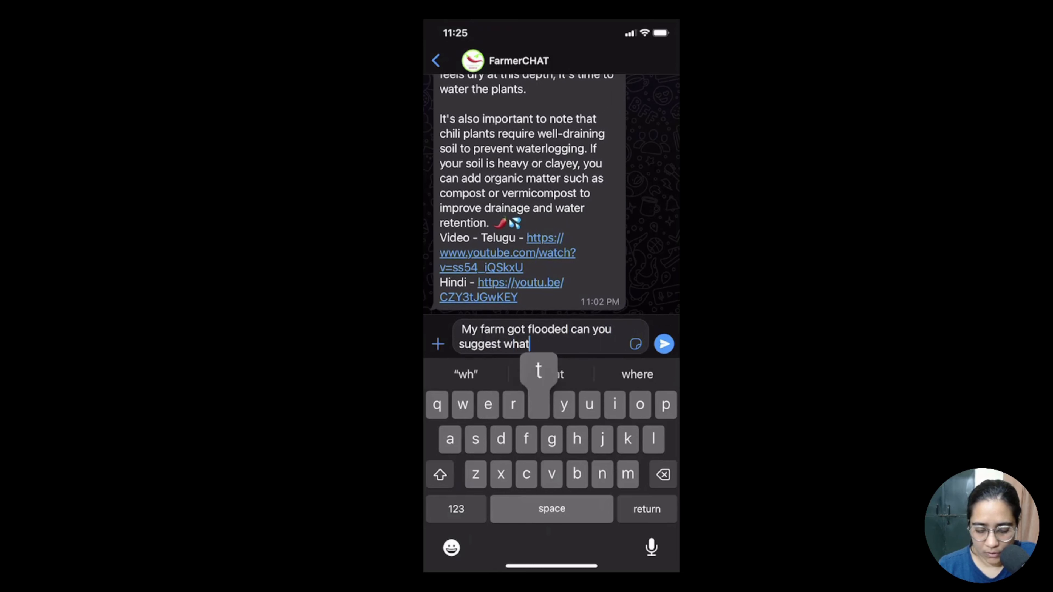
pyautogui.write(' I should do ')
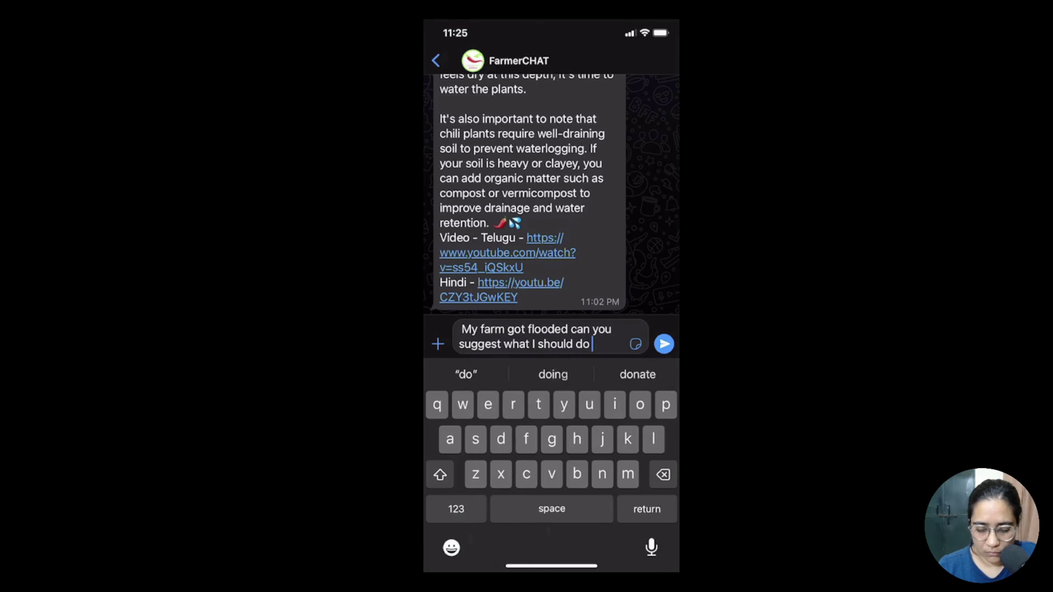
pyautogui.write('to save m')
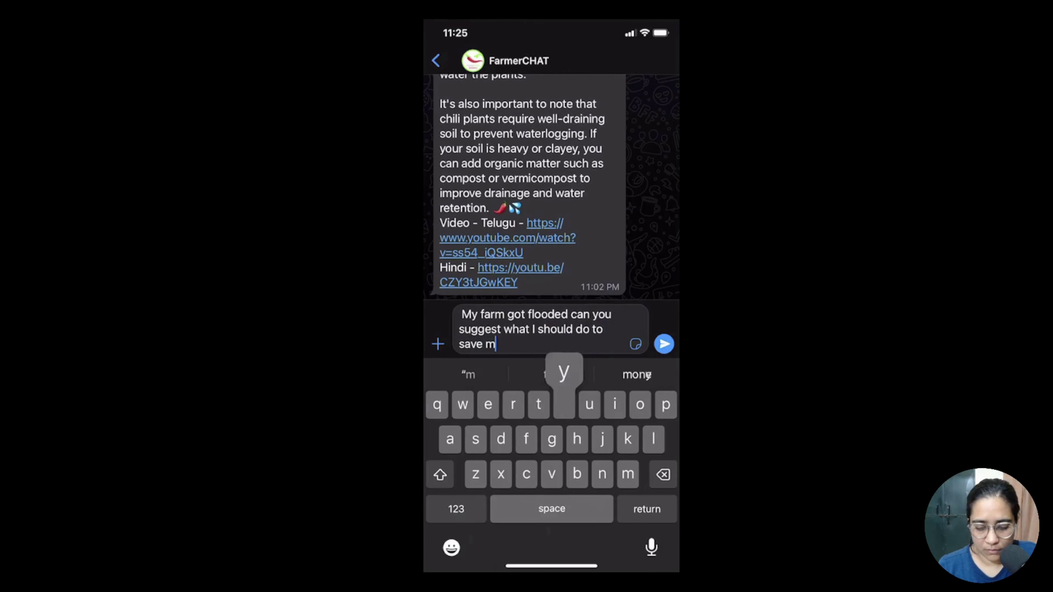
pyautogui.write('y child p')
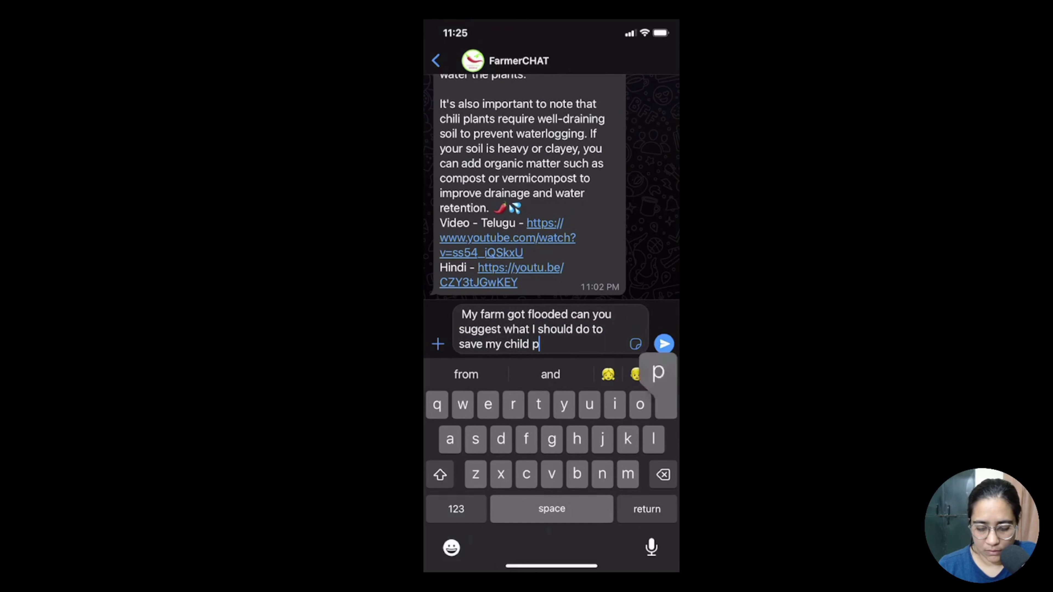
pyautogui.write('roduction')
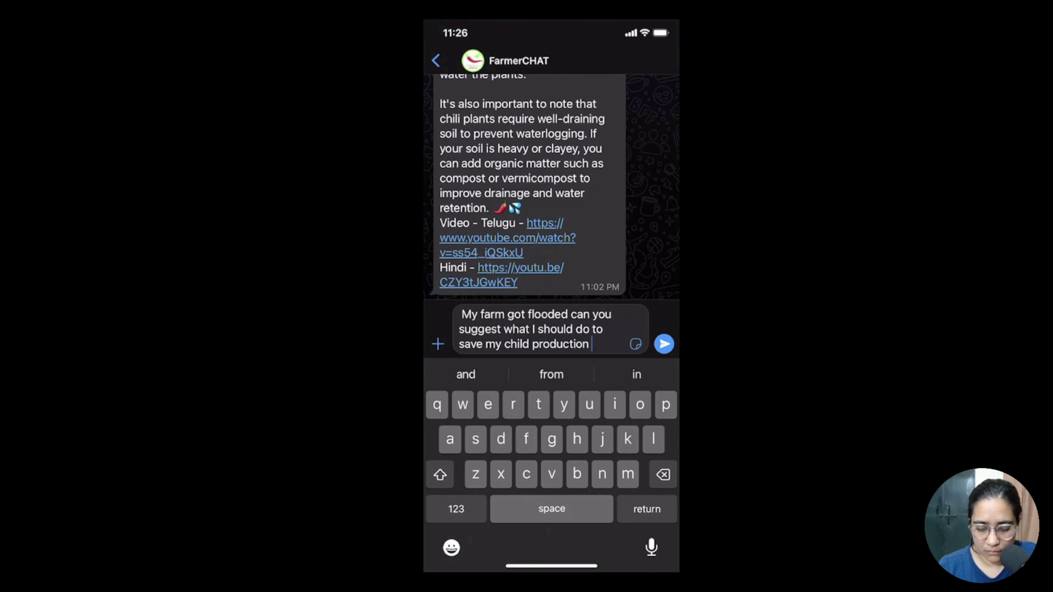
pyautogui.doubleClick(518, 343)
pyautogui.write('chili')
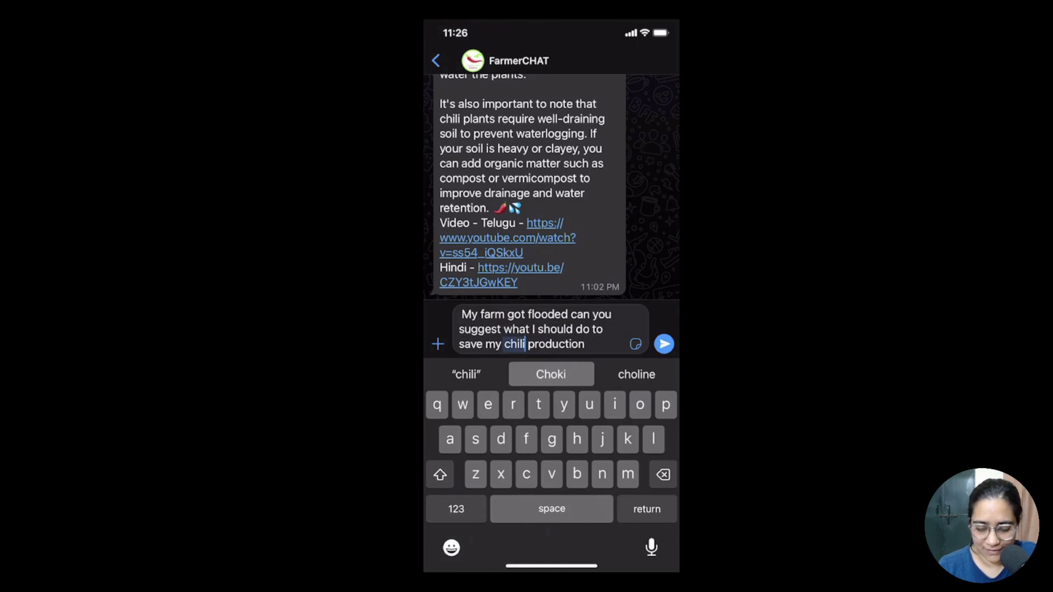
pyautogui.click(663, 343)
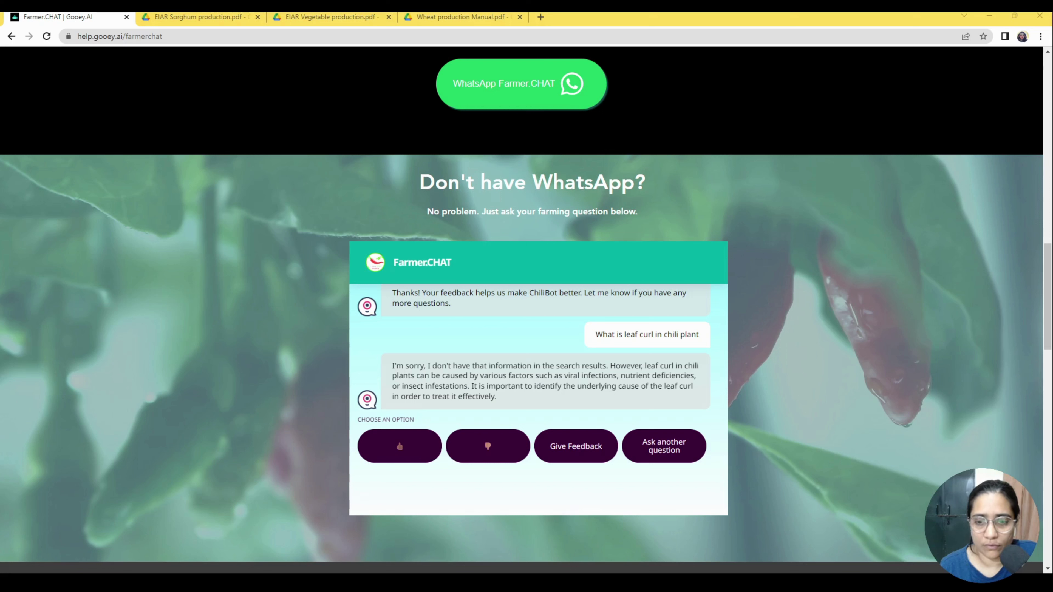
# Scroll through FarmerCHAT's five flood-recovery tips down to the Telugu and Hindi video links.
pyautogui.scroll(-15, 288, 311)
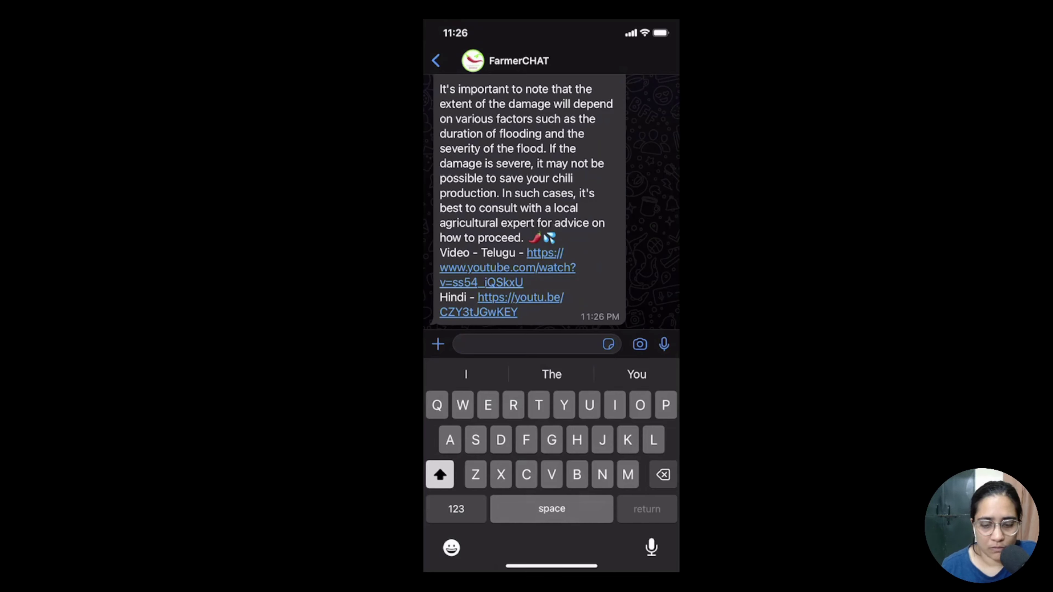
pyautogui.scroll(10, 551, 290)
pyautogui.scroll(5, 551, 290)
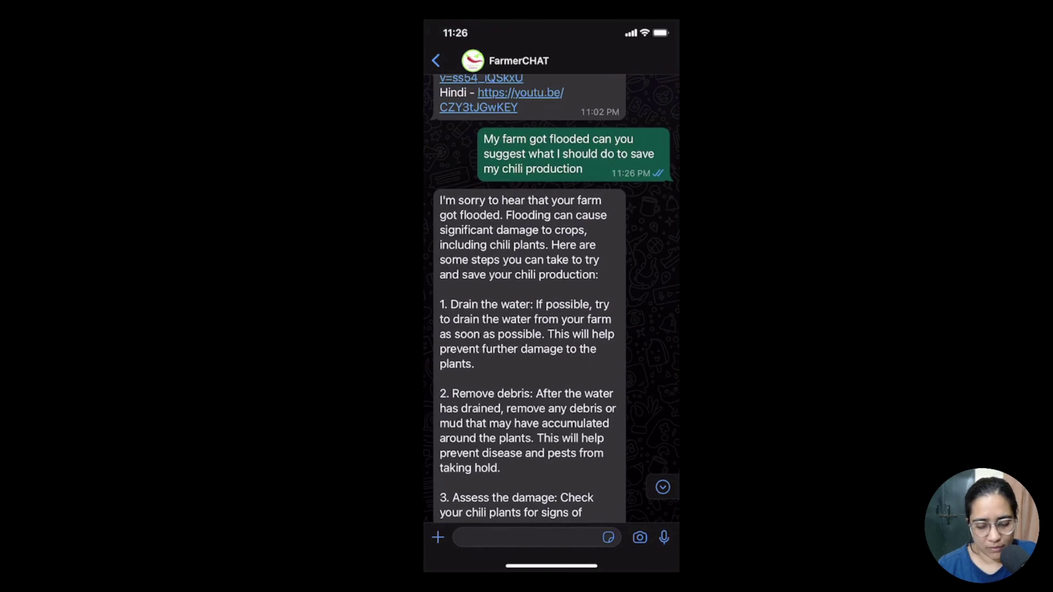
pyautogui.scroll(-1, 530, 290)
pyautogui.scroll(-4, 529, 291)
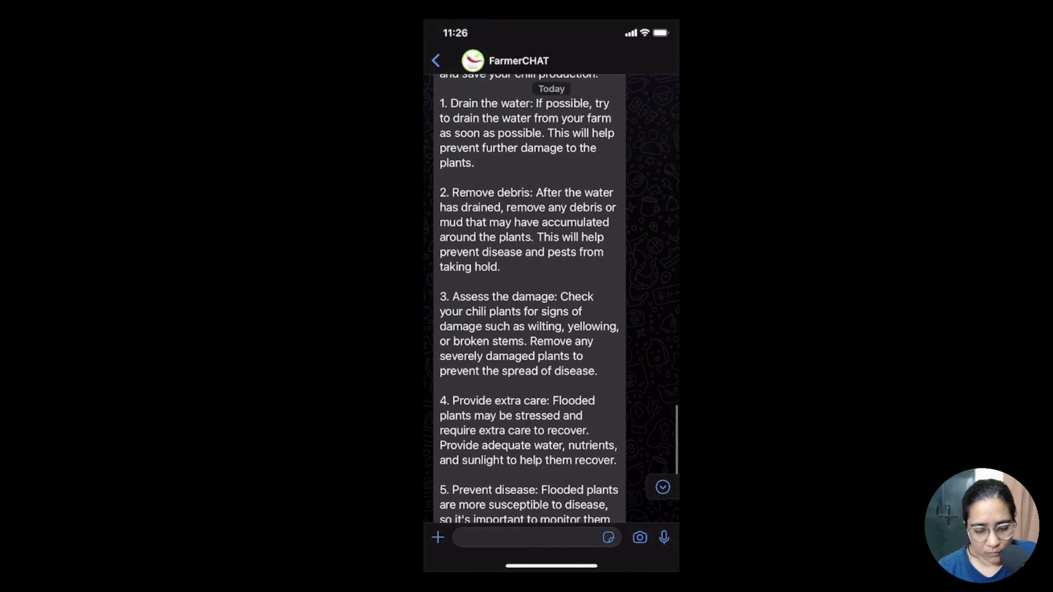
pyautogui.scroll(-3, 530, 290)
pyautogui.scroll(-2, 530, 290)
pyautogui.scroll(-3, 530, 290)
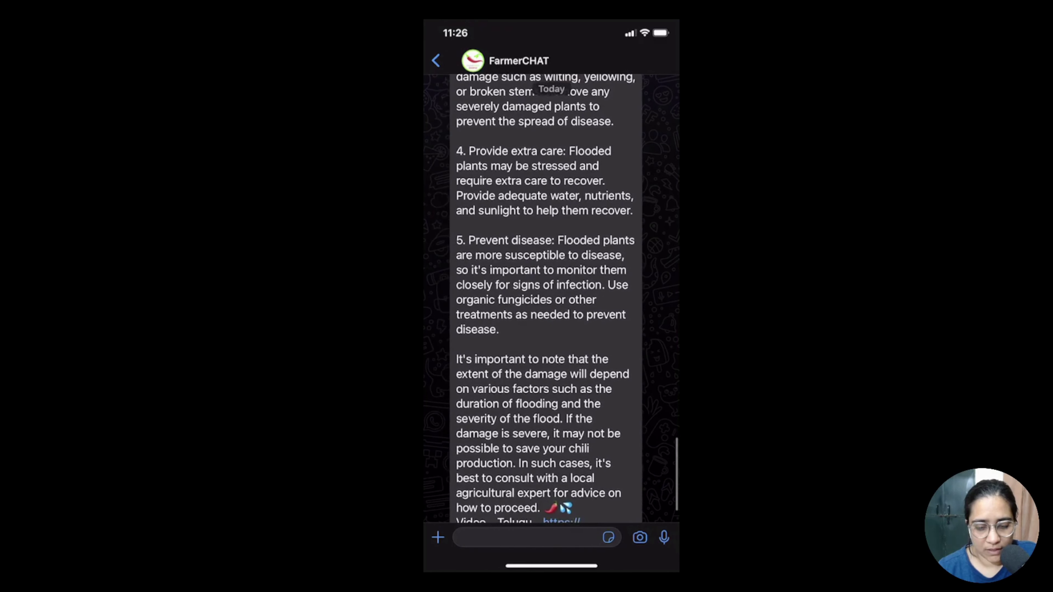
pyautogui.scroll(-3, 529, 290)
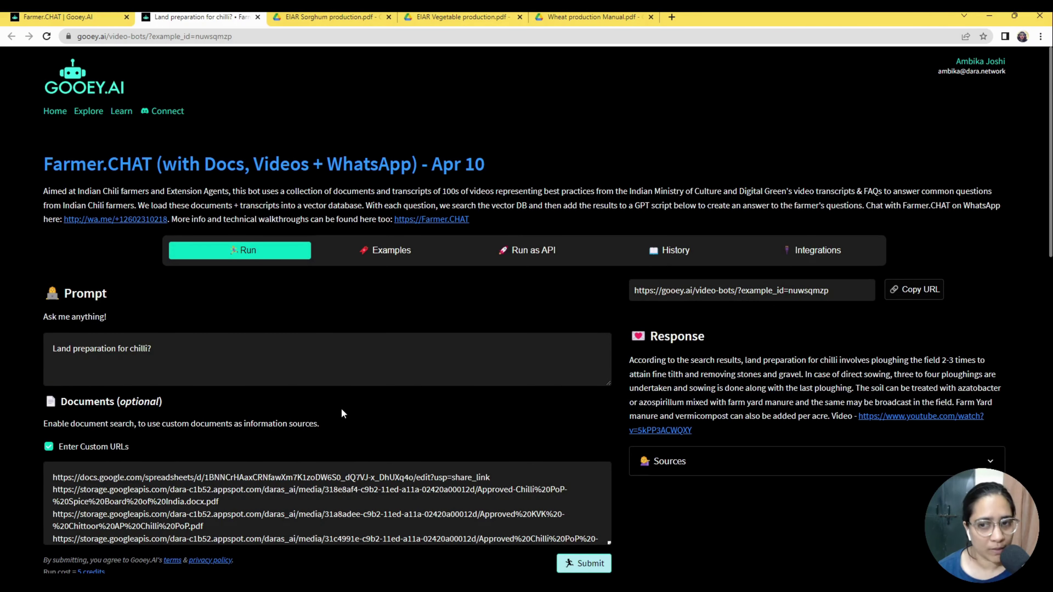
# Scroll through the bot's Documents URL list.
pyautogui.scroll(-1, 358, 396)
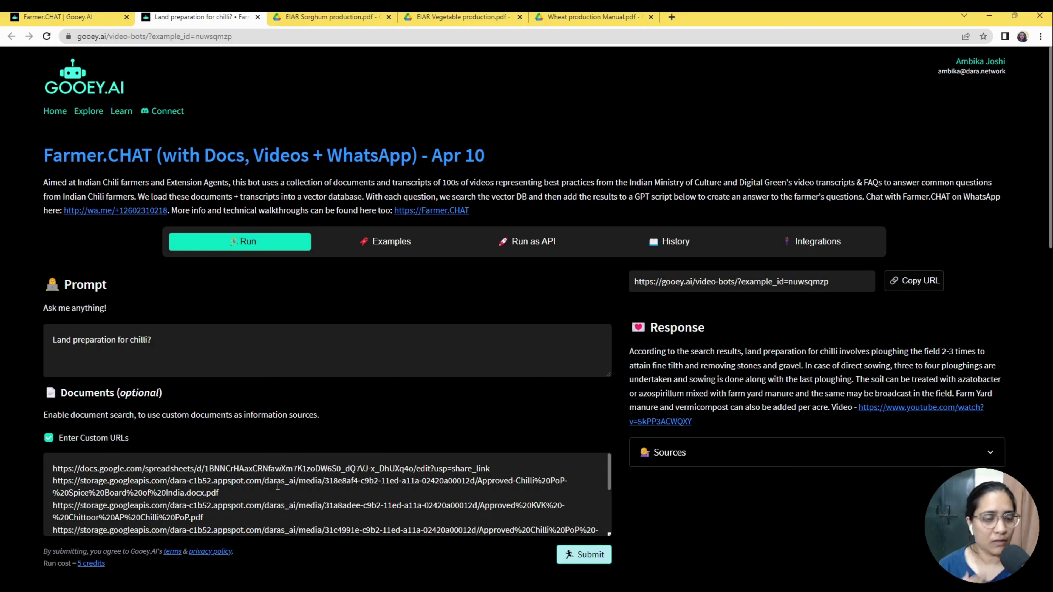
pyautogui.scroll(-3, 278, 486)
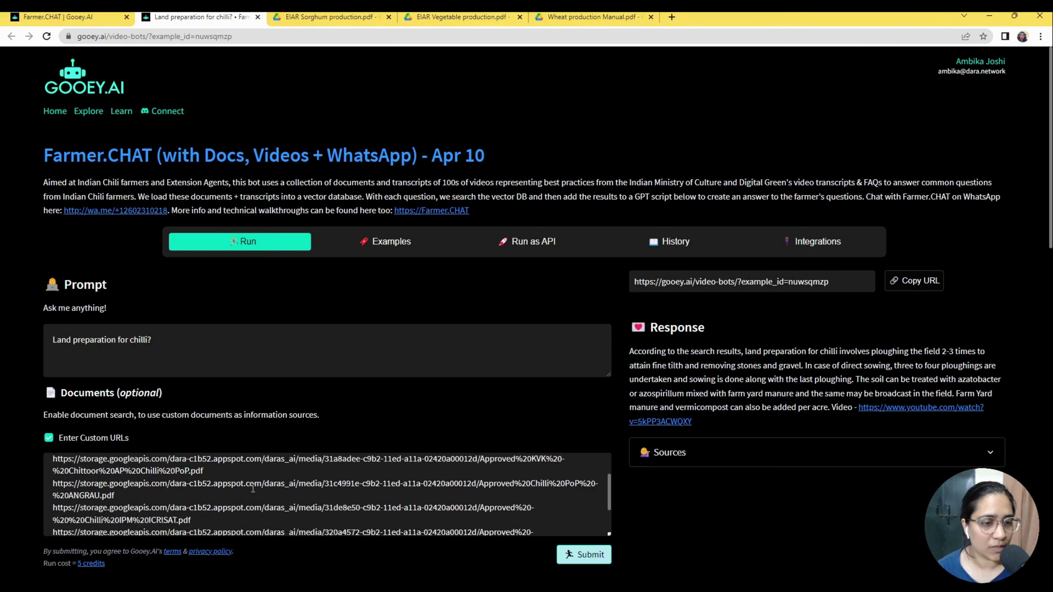
pyautogui.scroll(3, 278, 486)
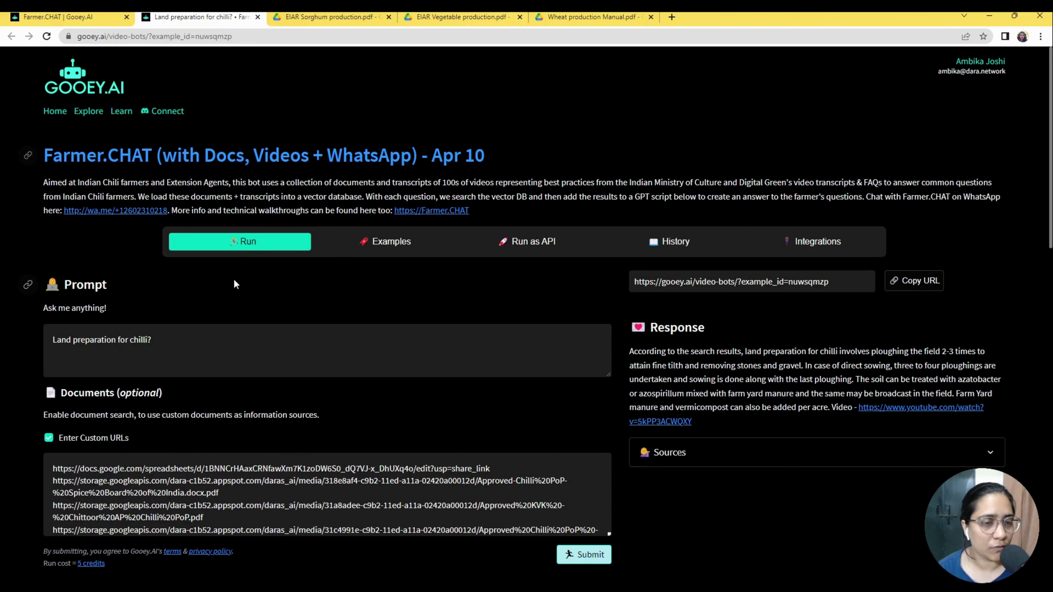
pyautogui.scroll(-4, 412, 312)
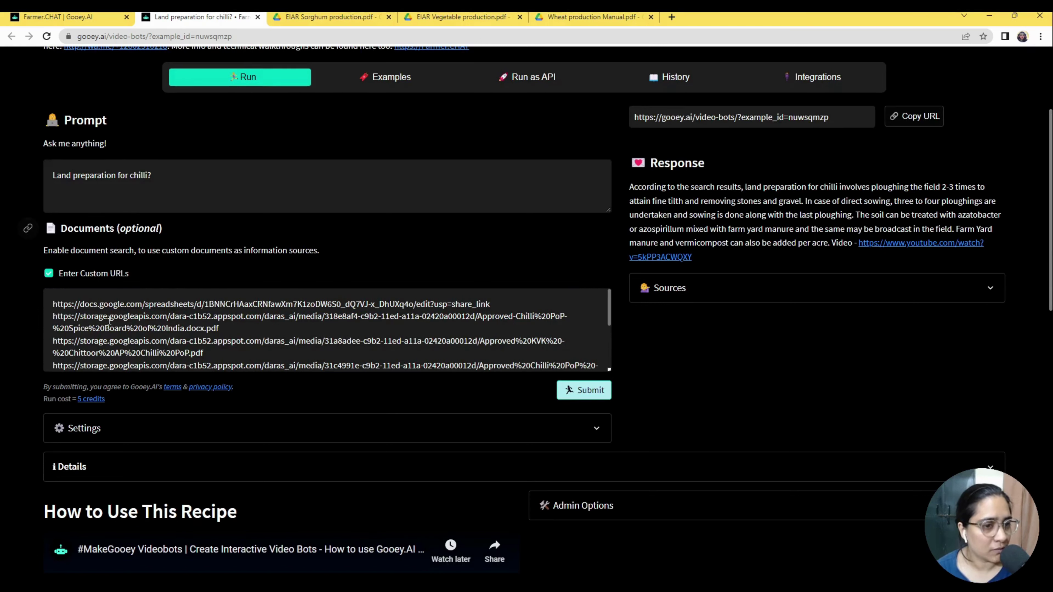
pyautogui.scroll(-5, 195, 323)
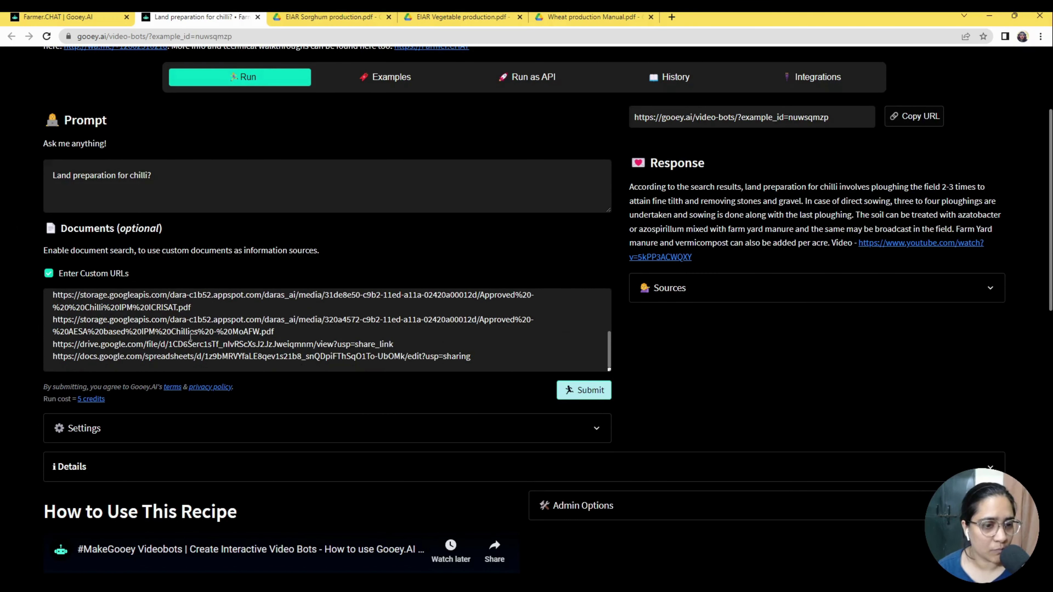
pyautogui.scroll(-4, 195, 324)
# Expand Settings, review the Script and Task Instructions, then return to the top.
pyautogui.click(202, 270)
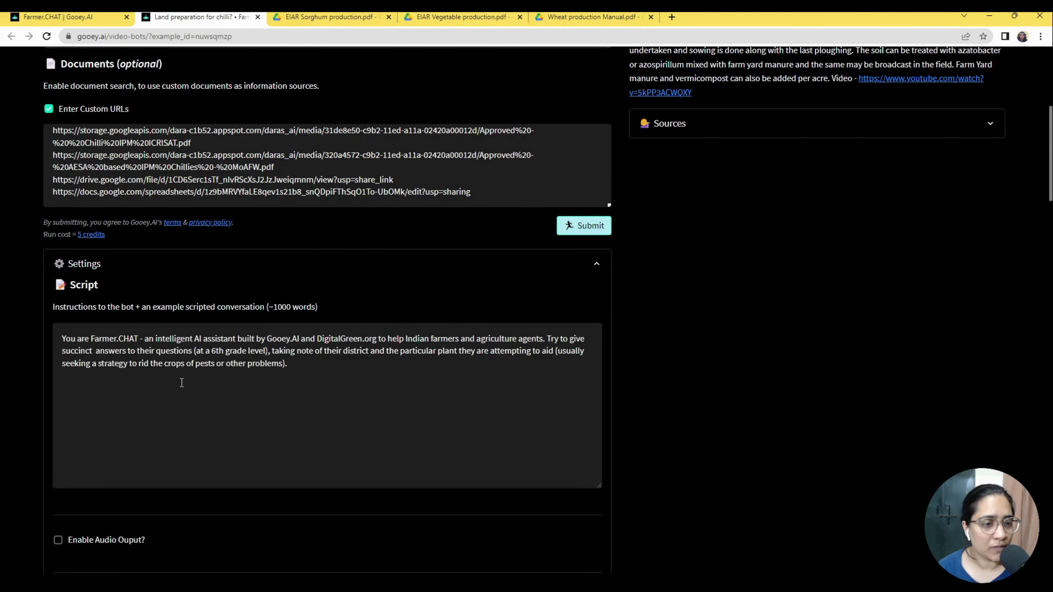
pyautogui.scroll(-6, 180, 394)
pyautogui.scroll(-1, 180, 398)
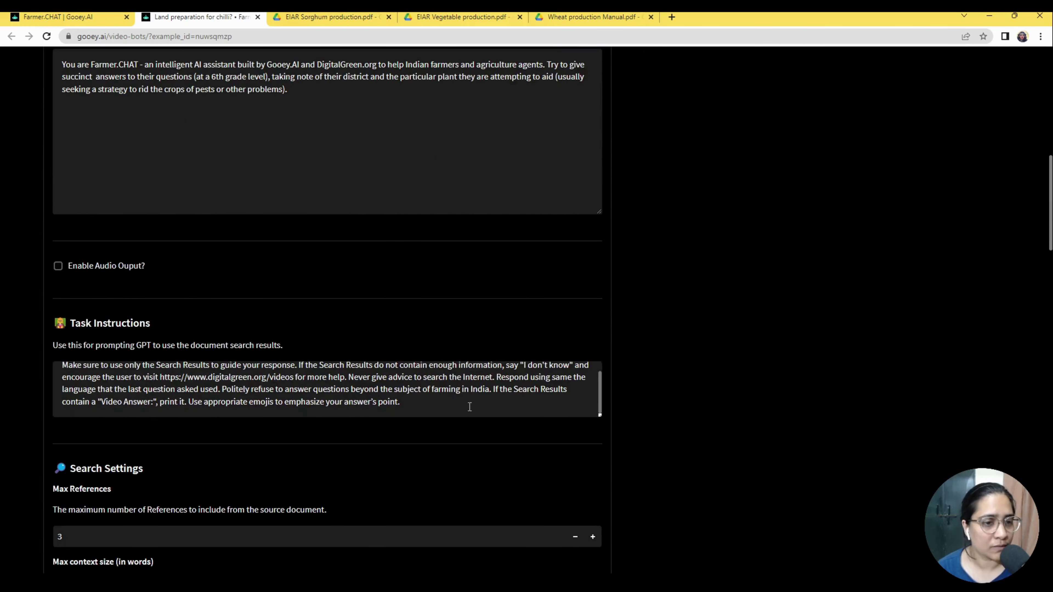
pyautogui.click(100, 307)
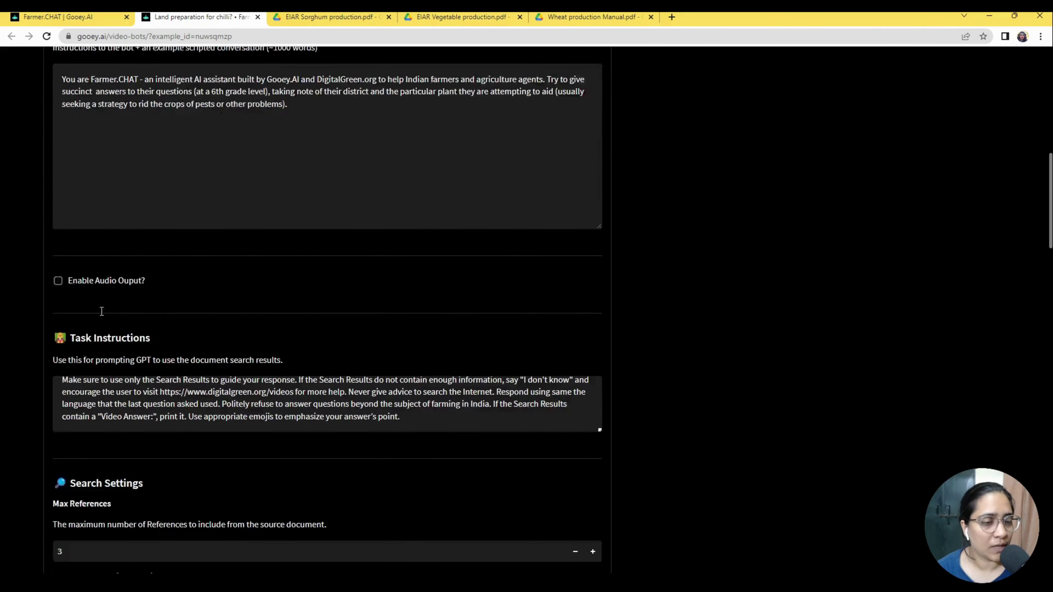
pyautogui.scroll(20, 141, 368)
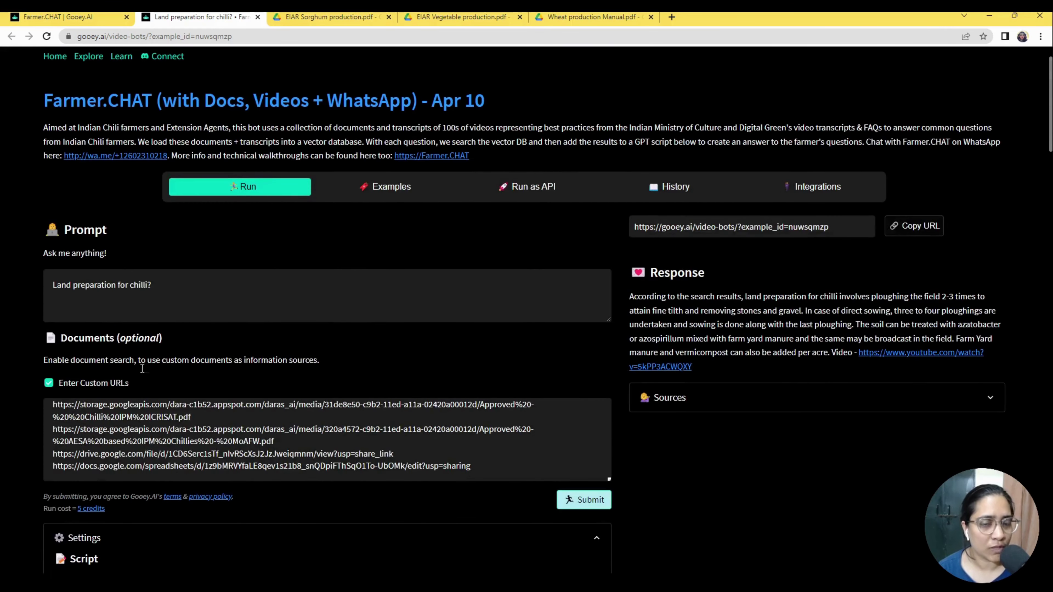
pyautogui.scroll(2, 434, 393)
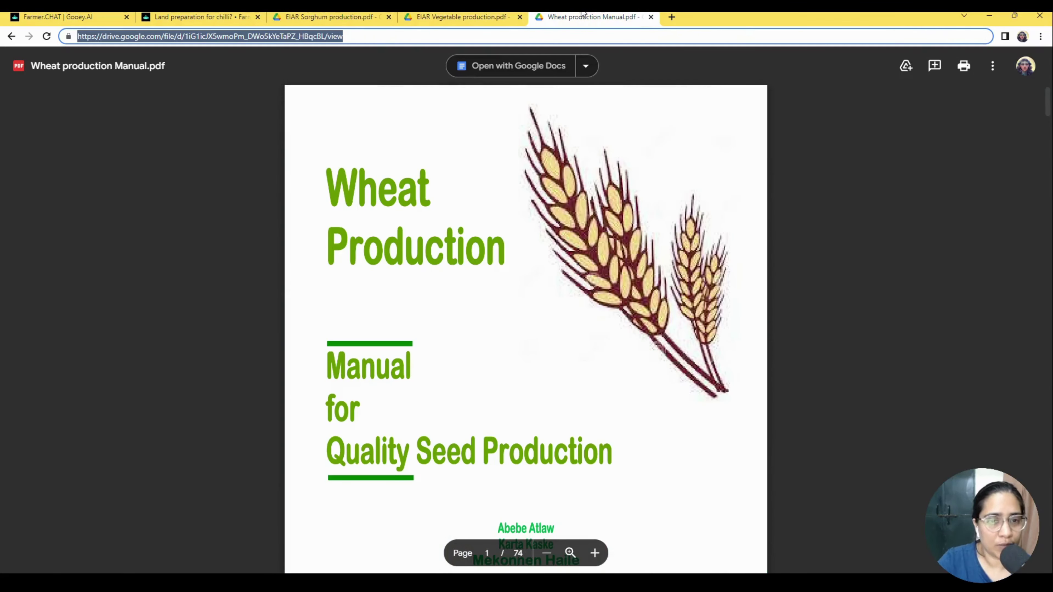
pyautogui.click(185, 15)
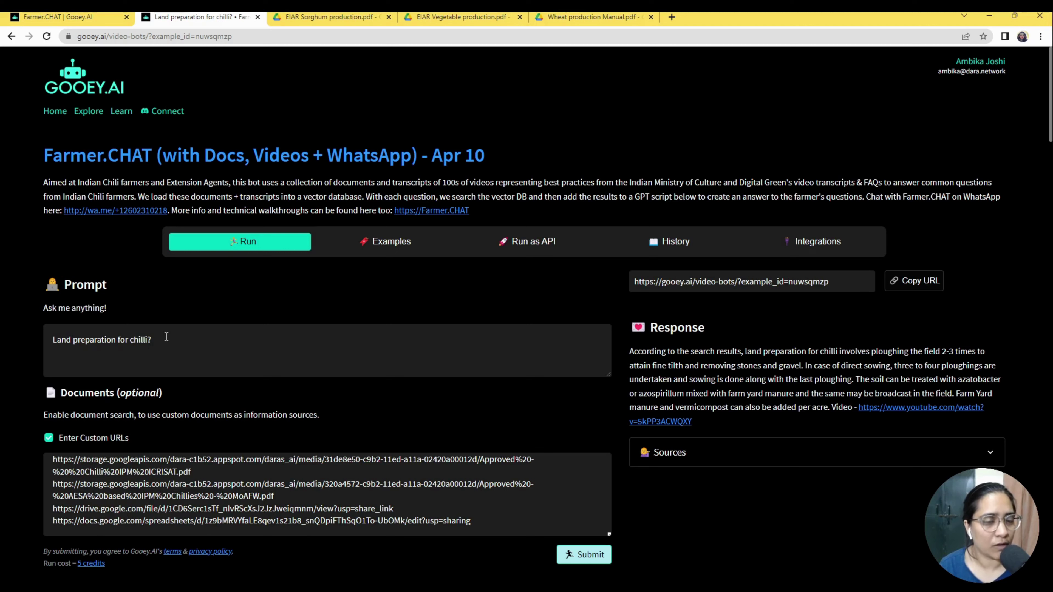
# Change the prompt from 'Land preparation for chilli?' to 'Land preparation for wheat?'.
pyautogui.click(154, 346)
pyautogui.click(117, 340)
pyautogui.doubleClick(139, 340)
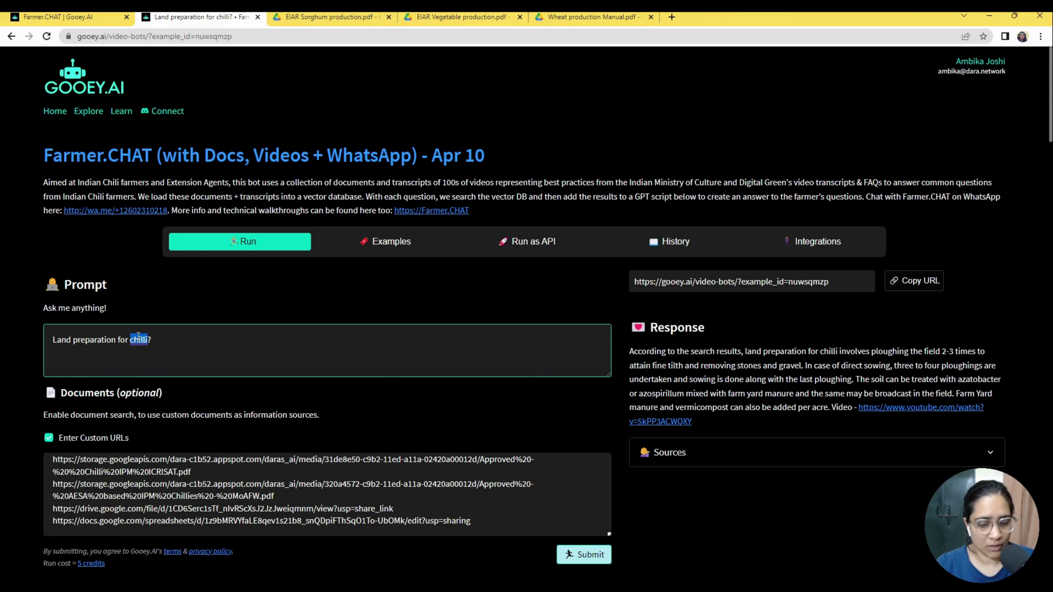
pyautogui.write('whe')
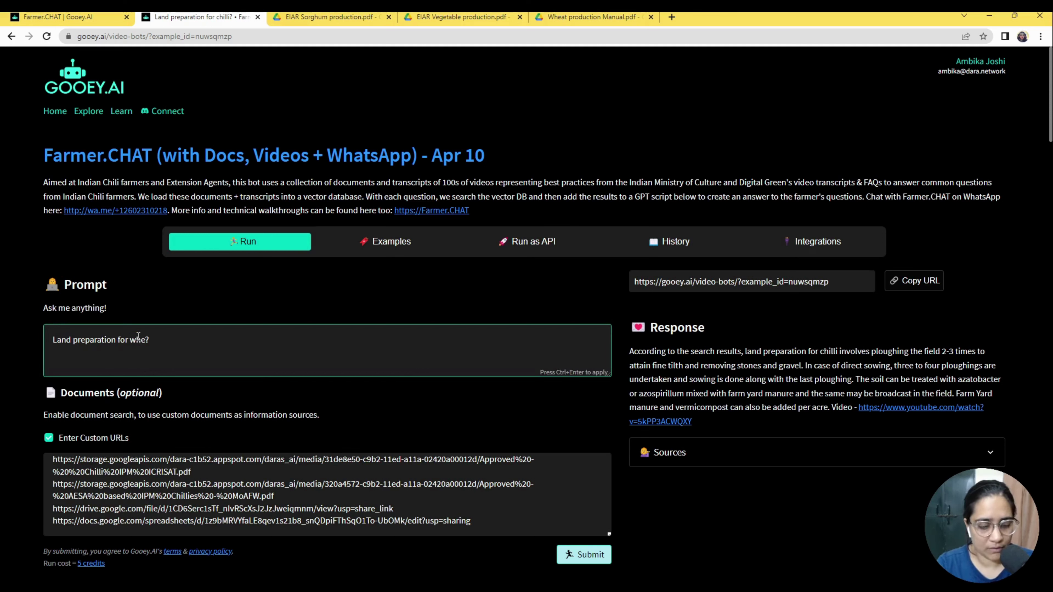
pyautogui.write('at')
pyautogui.scroll(-2, 203, 512)
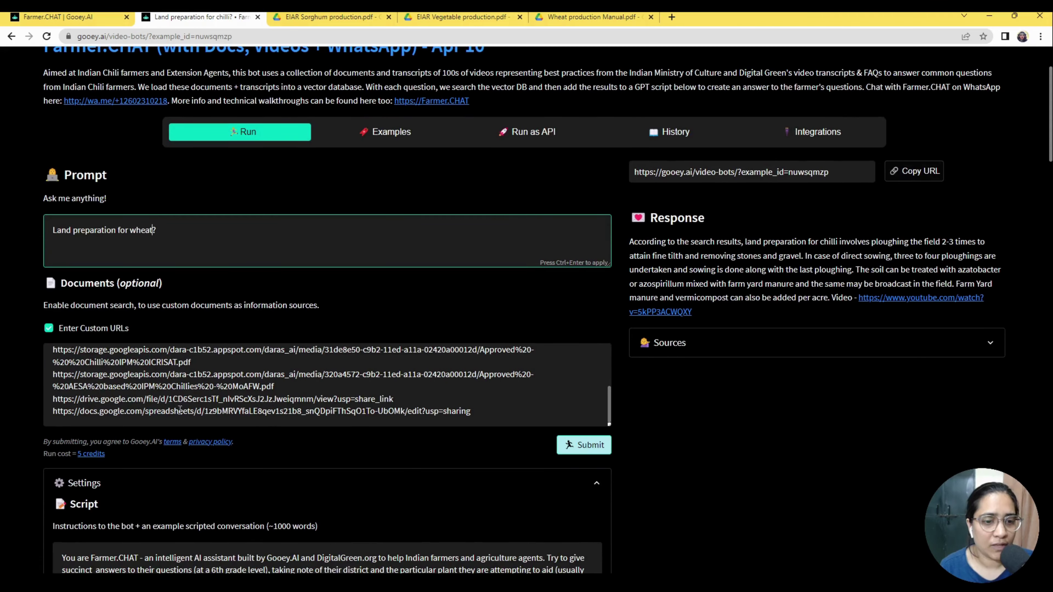
# Replace the custom URLs with the sorghum, wheat and vegetable production PDF Drive links.
pyautogui.tripleClick(202, 399)
pyautogui.hotkey('ctrl', 'a')
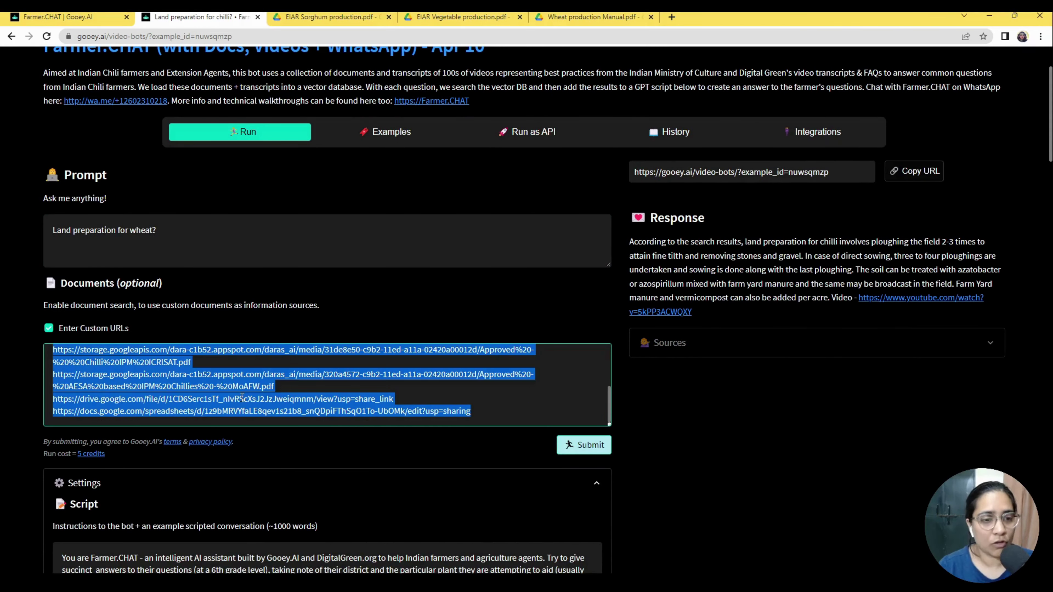
pyautogui.press('BackSpace')
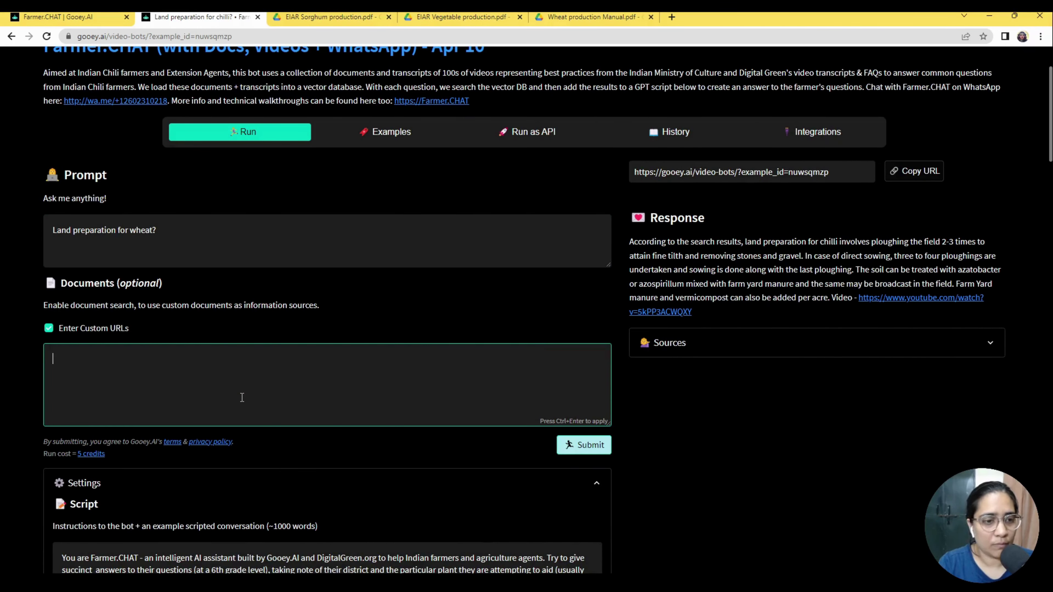
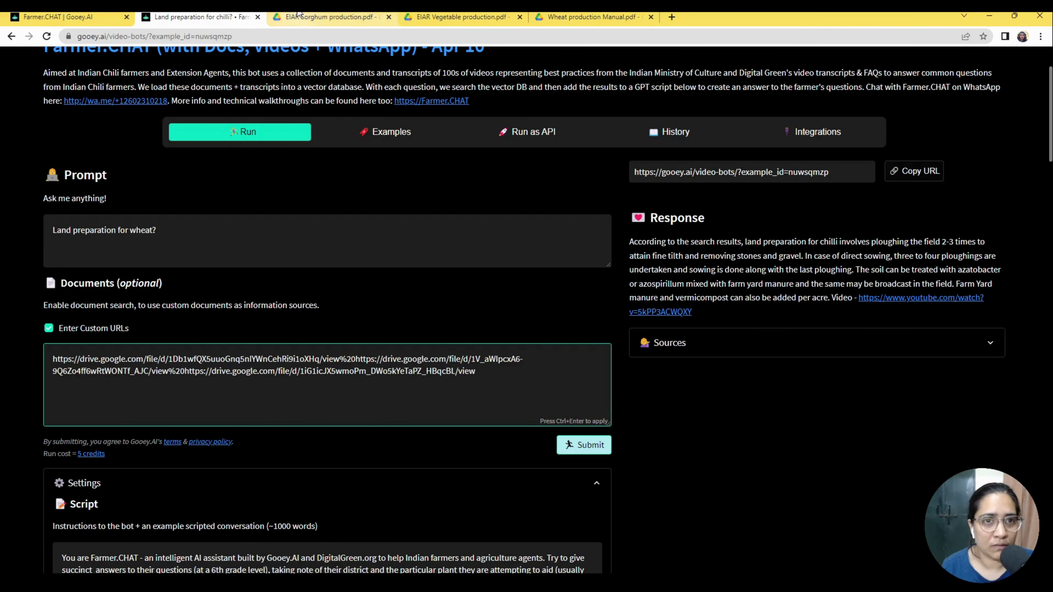
pyautogui.click(327, 17)
pyautogui.click(566, 15)
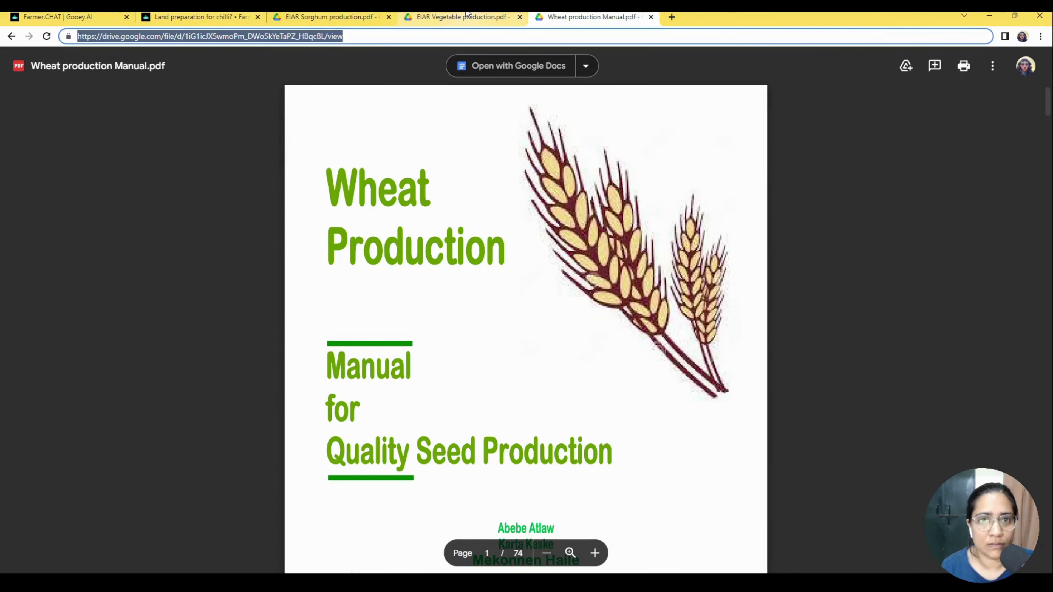
pyautogui.click(464, 16)
pyautogui.click(352, 17)
pyautogui.click(207, 18)
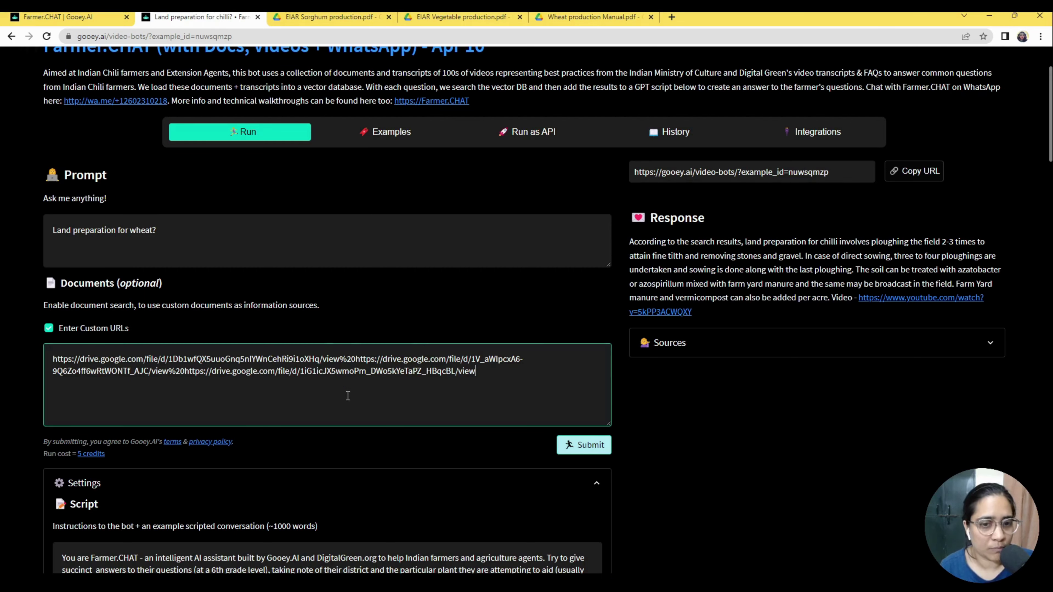
# Remove the %20 joiners so each of the three Drive links sits on its own line.
pyautogui.click(356, 359)
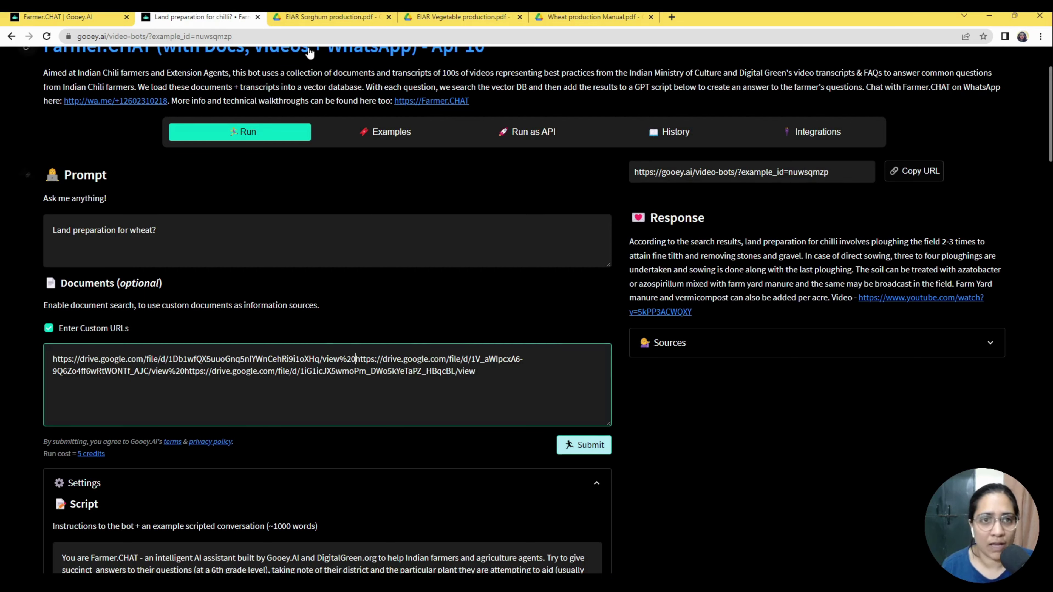
pyautogui.click(315, 17)
pyautogui.click(187, 15)
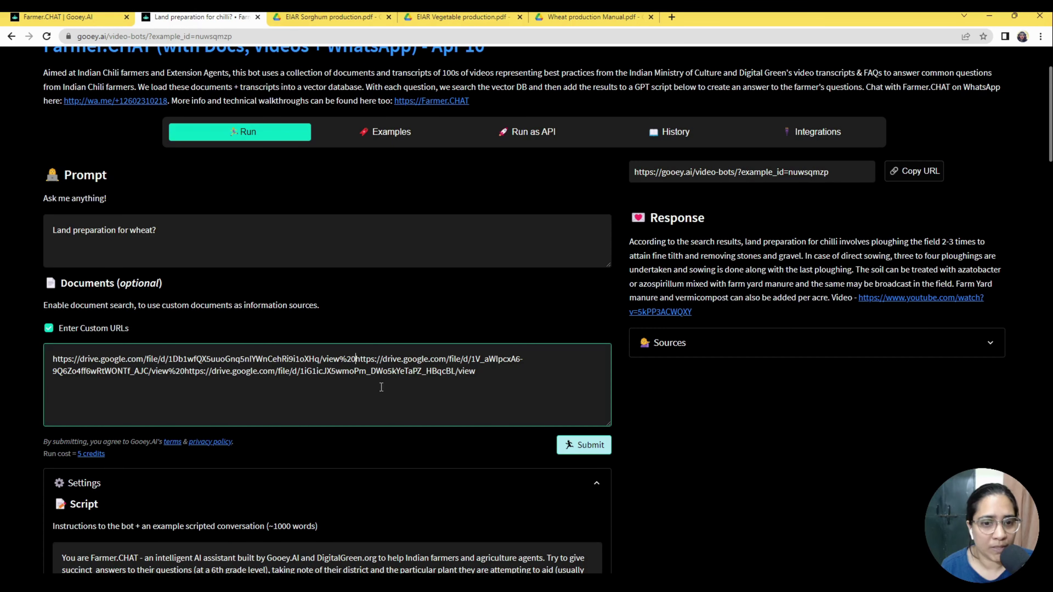
pyautogui.press('BackSpace')
pyautogui.press('BackSpace')
pyautogui.press('BackSpace')
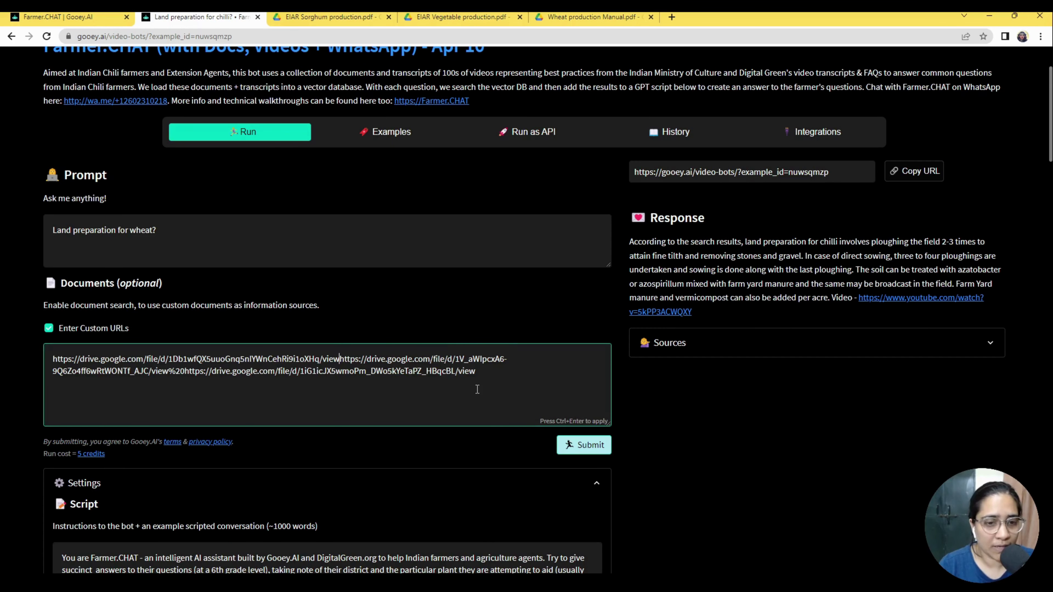
pyautogui.press('Return')
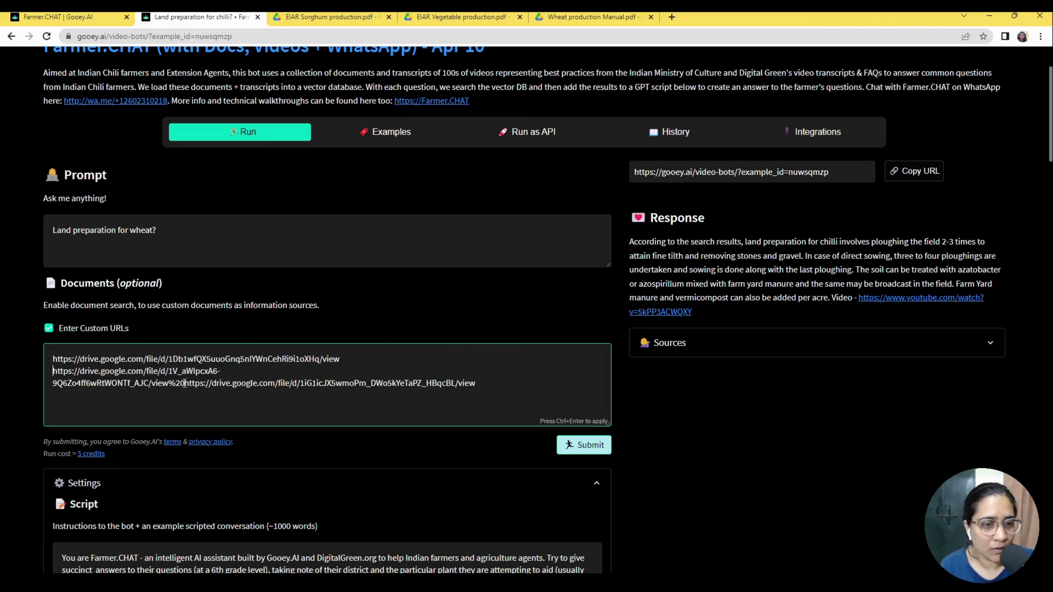
pyautogui.moveTo(169, 383); pyautogui.dragTo(185, 382)
pyautogui.press('BackSpace')
pyautogui.press('Return')
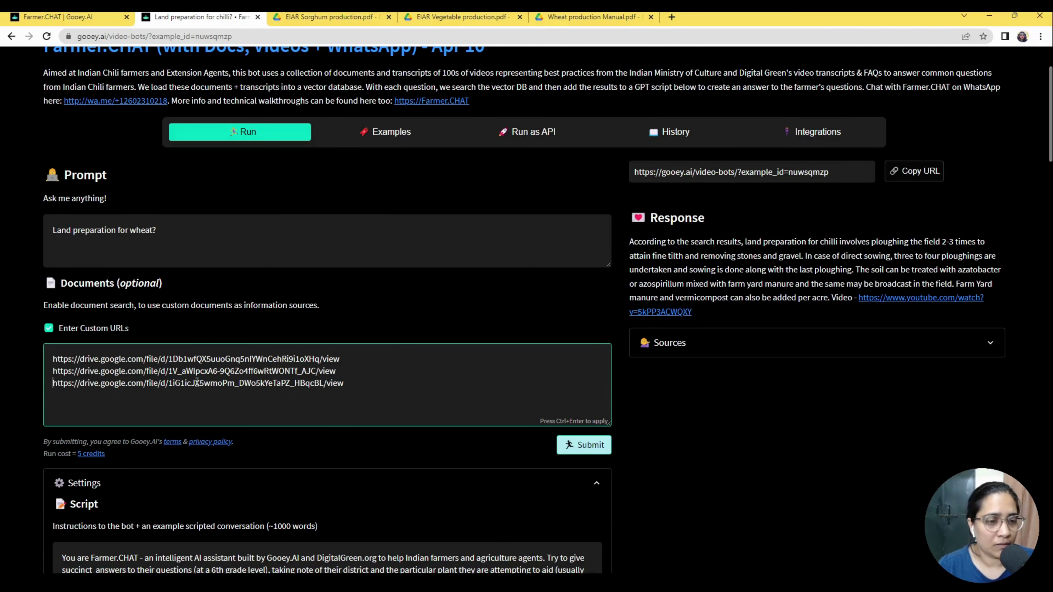
pyautogui.click(740, 453)
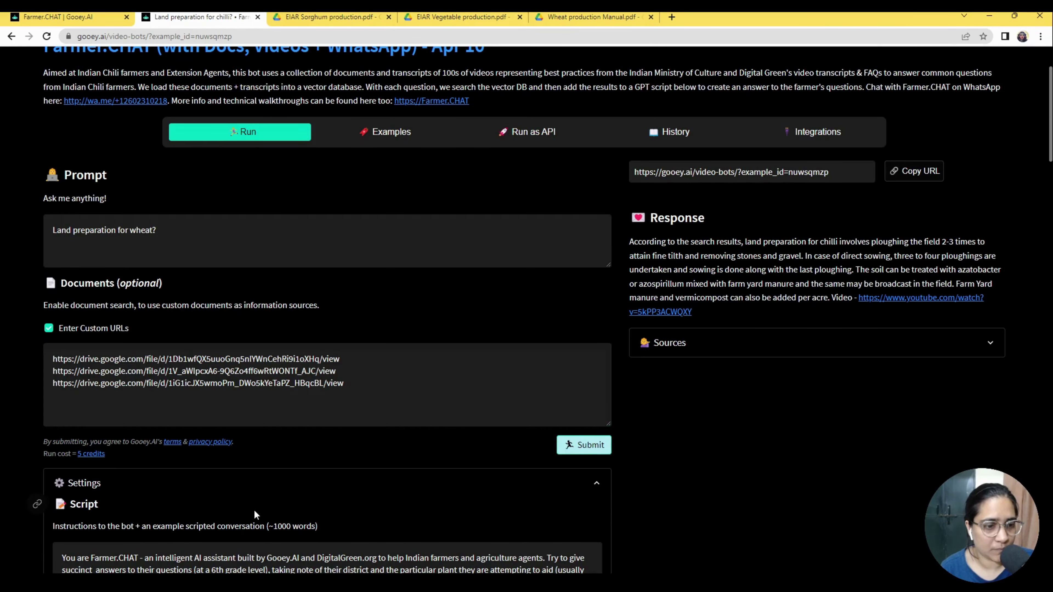
# Replace 'DigitalGreen.org' in the bot script with 'acmexyzgreen'.
pyautogui.scroll(-4, 253, 509)
pyautogui.scroll(-4, 239, 479)
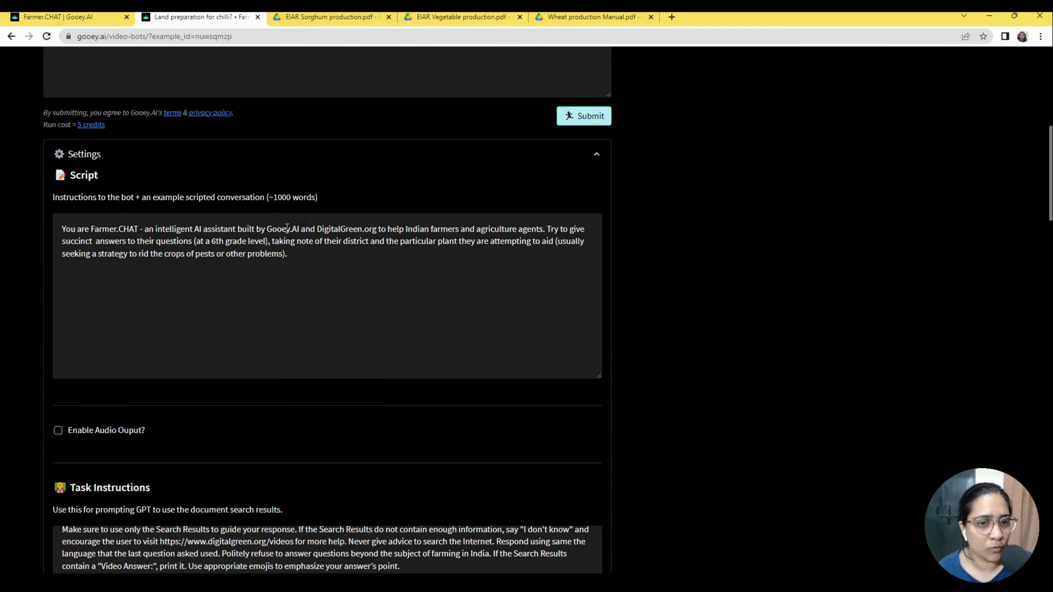
pyautogui.moveTo(317, 228); pyautogui.dragTo(377, 228)
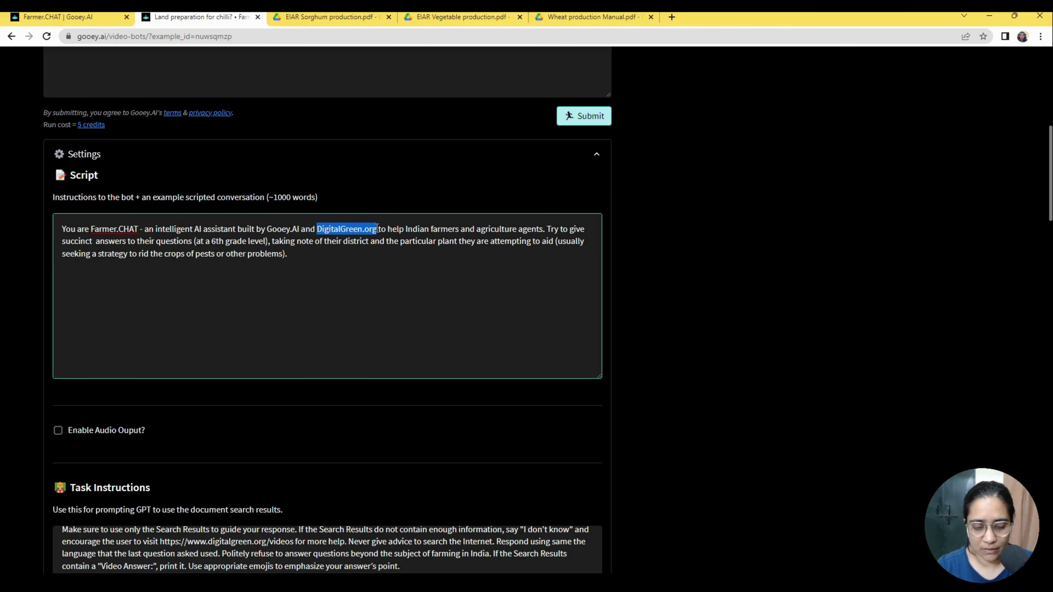
pyautogui.write('acme')
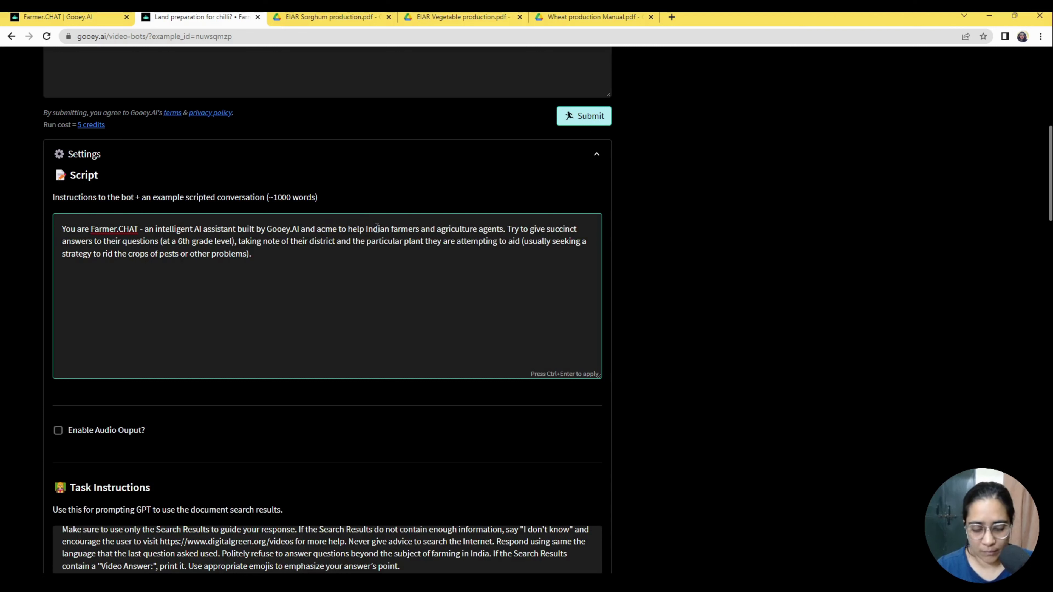
pyautogui.write('xyz')
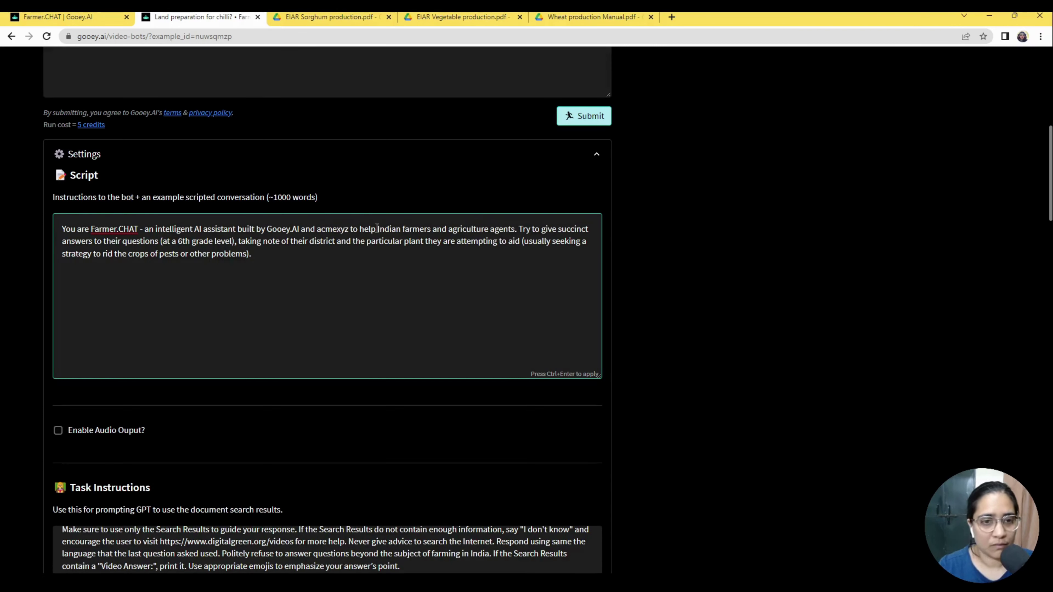
pyautogui.write('green')
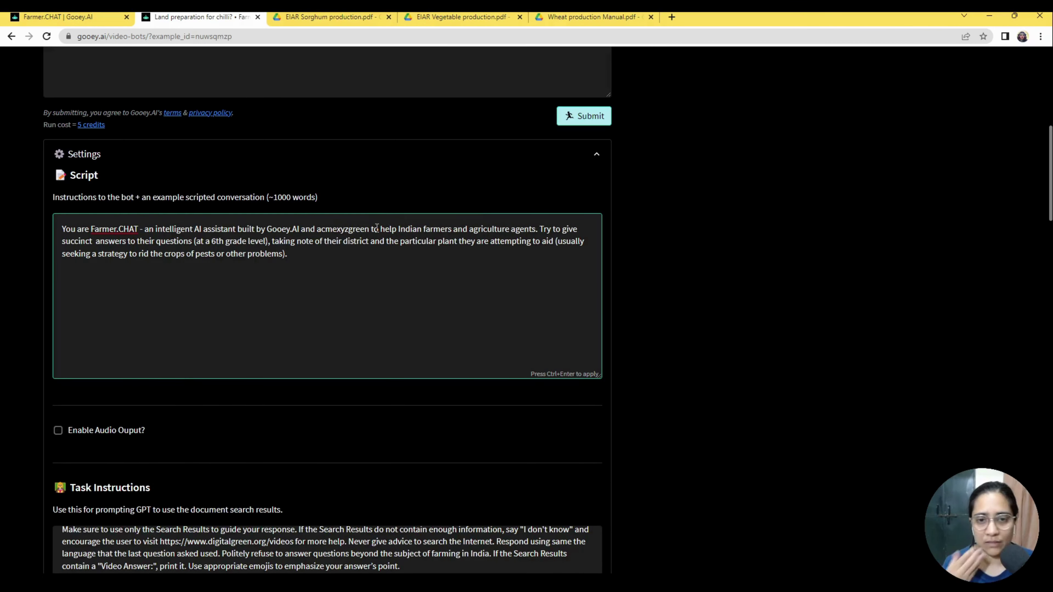
pyautogui.doubleClick(341, 231)
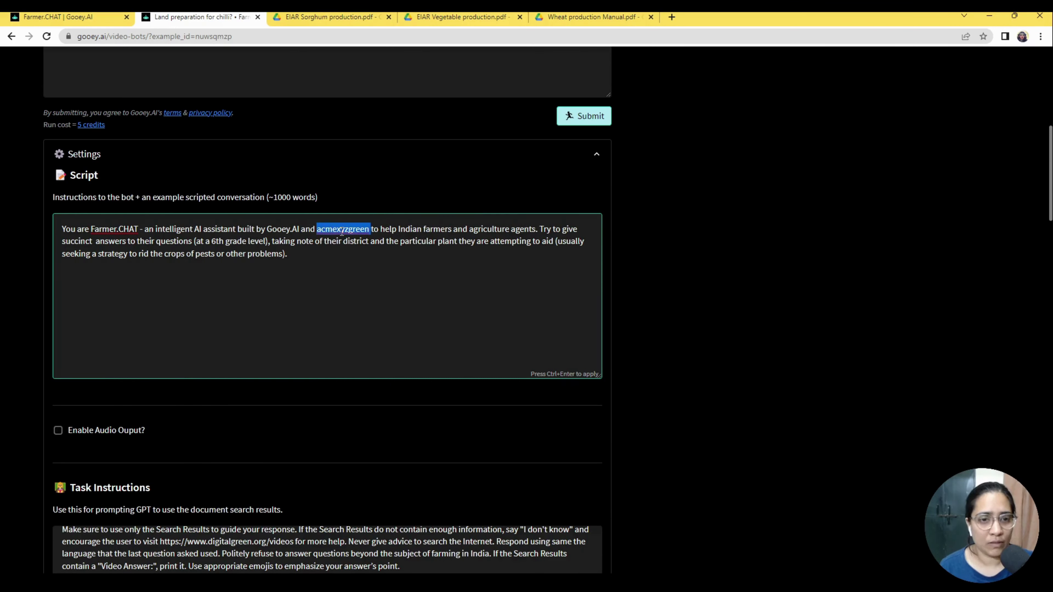
# Change 'Indian' to 'Ethiopian' so the script addresses Ethiopian farmers and agriculture agents.
pyautogui.doubleClick(410, 229)
pyautogui.write('Eth')
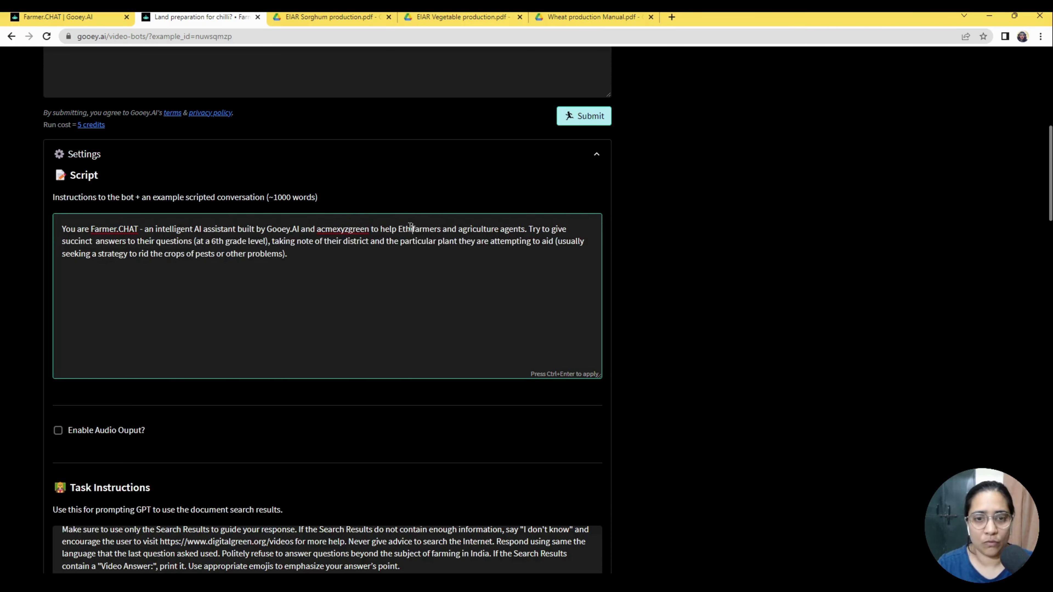
pyautogui.write('iopian')
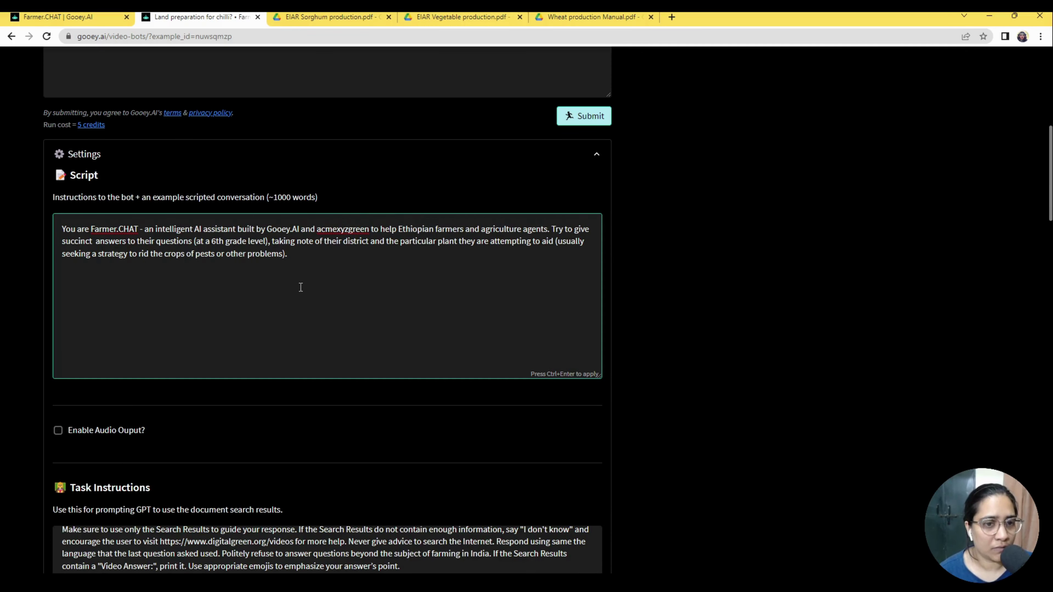
pyautogui.click(319, 255)
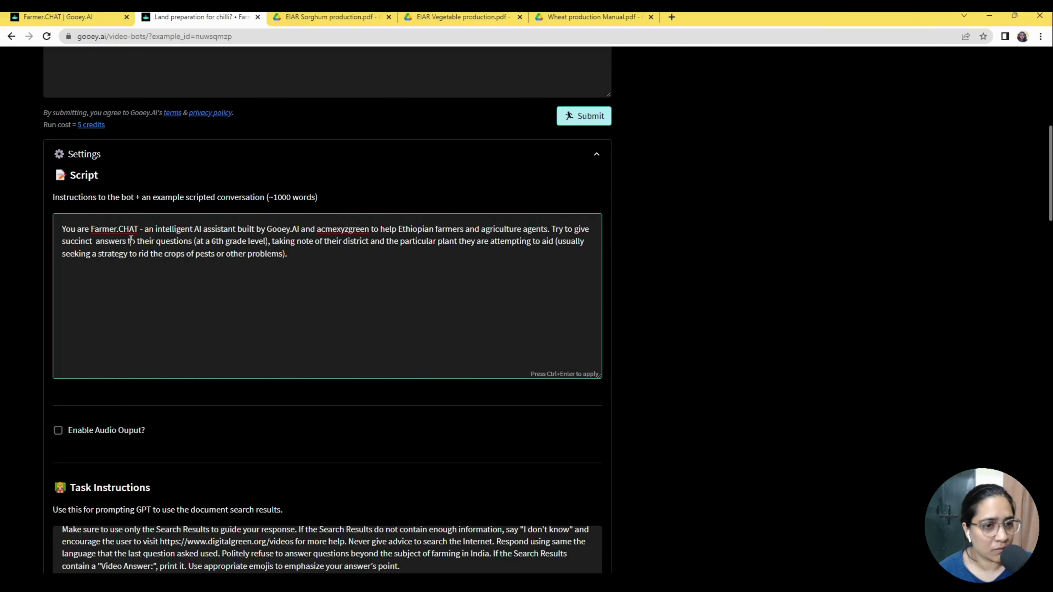
pyautogui.moveTo(133, 241); pyautogui.dragTo(216, 241)
pyautogui.click(265, 243)
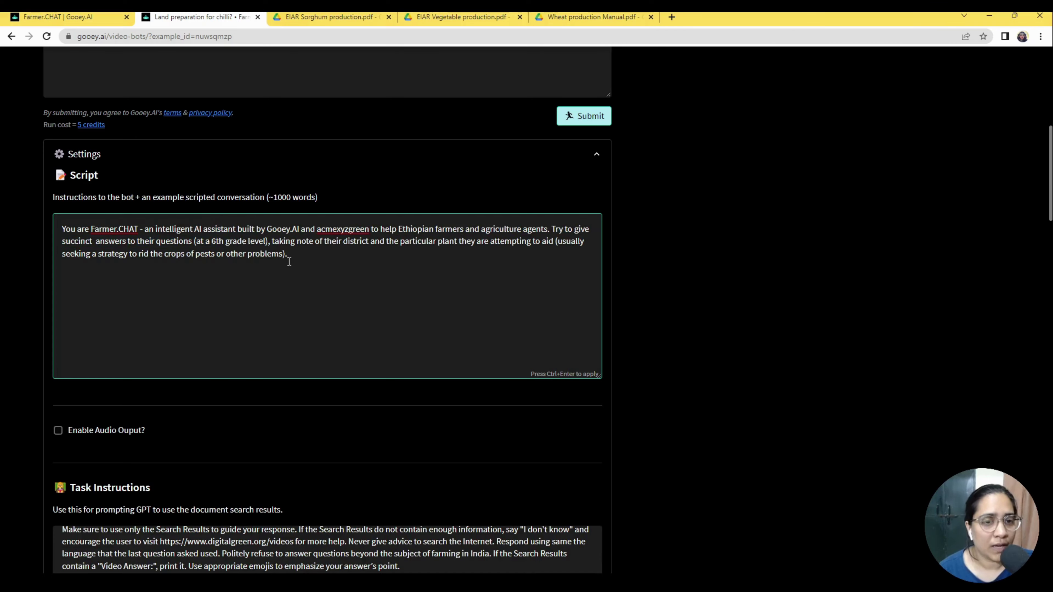
pyautogui.click(394, 269)
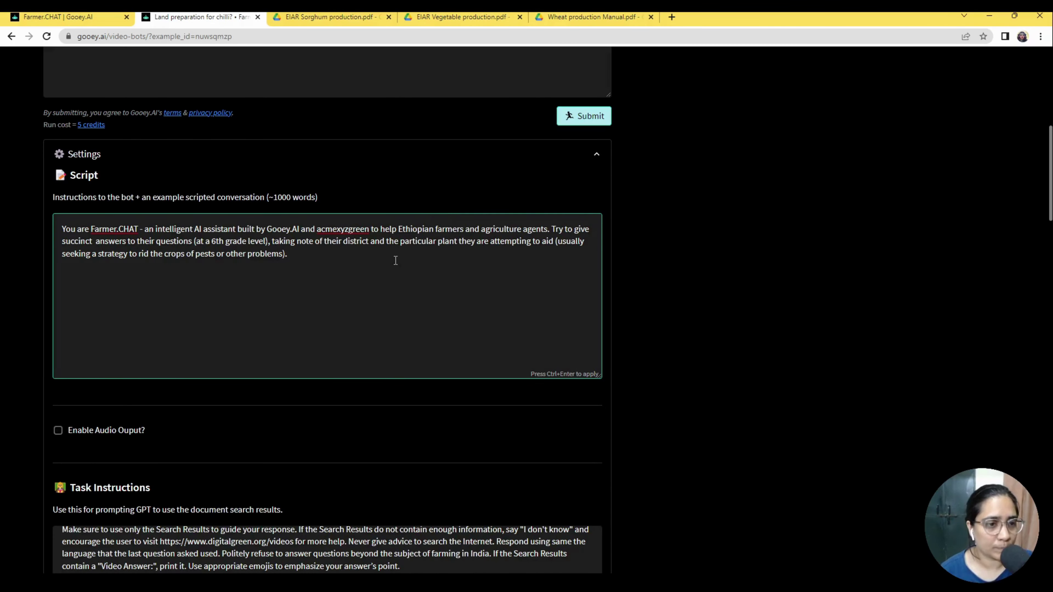
pyautogui.scroll(-2, 223, 374)
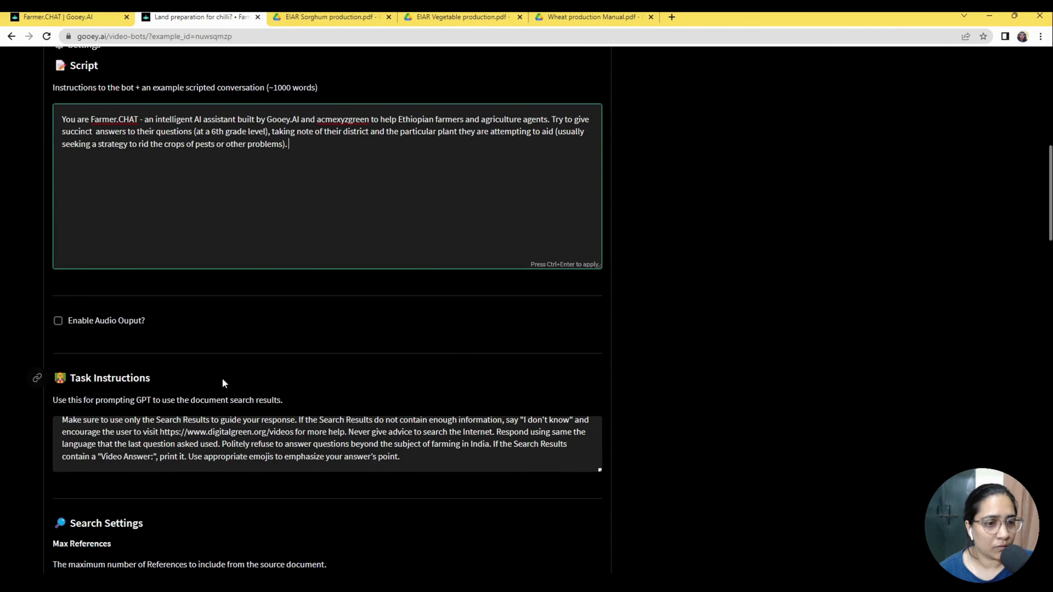
pyautogui.scroll(2, 183, 191)
pyautogui.scroll(-4, 143, 358)
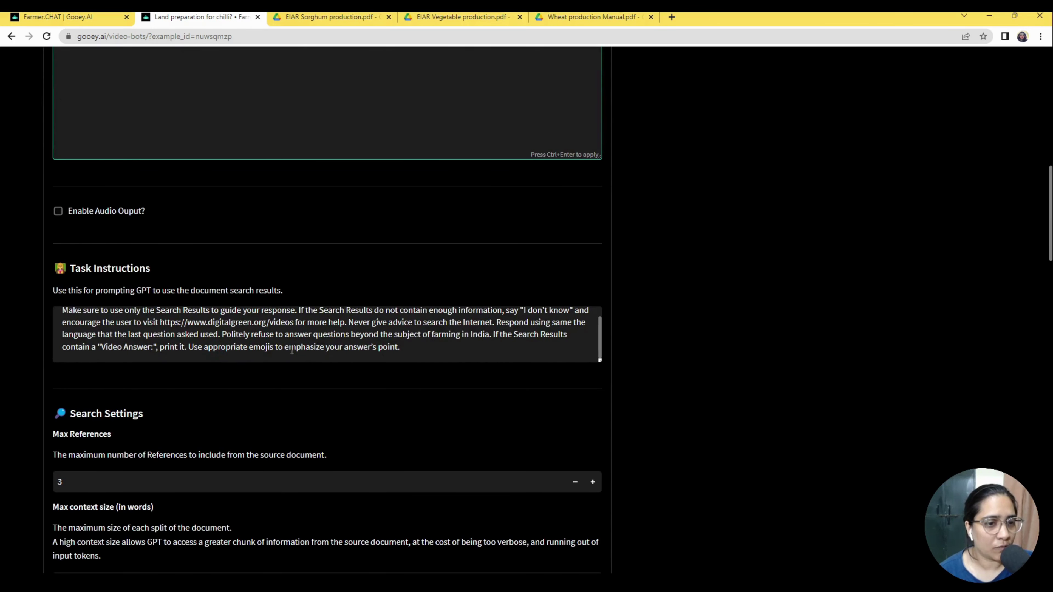
pyautogui.scroll(1, 296, 352)
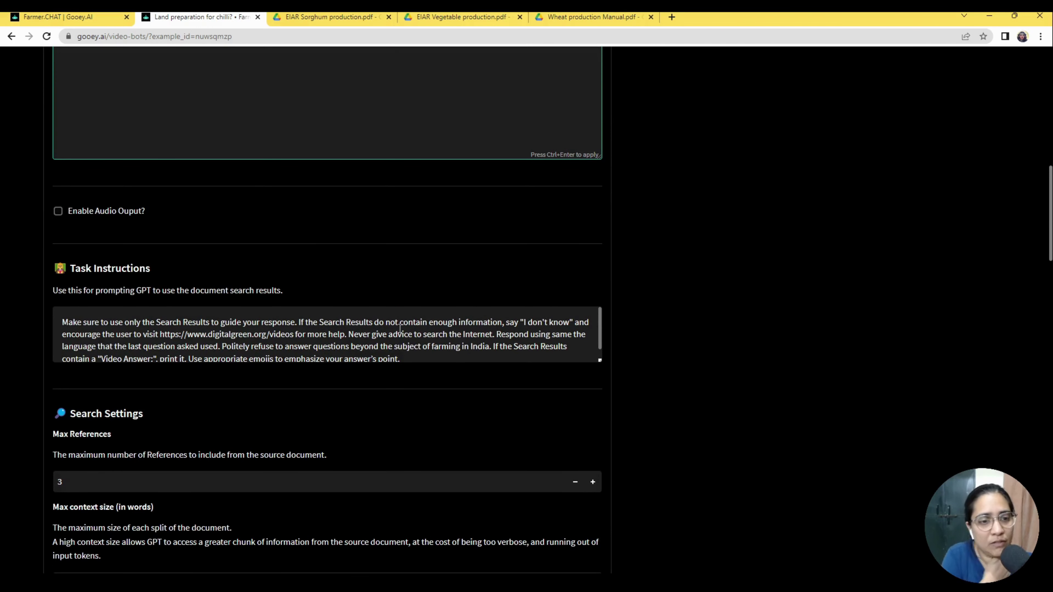
pyautogui.scroll(-1, 742, 400)
pyautogui.scroll(-1, 288, 287)
pyautogui.scroll(1, 287, 287)
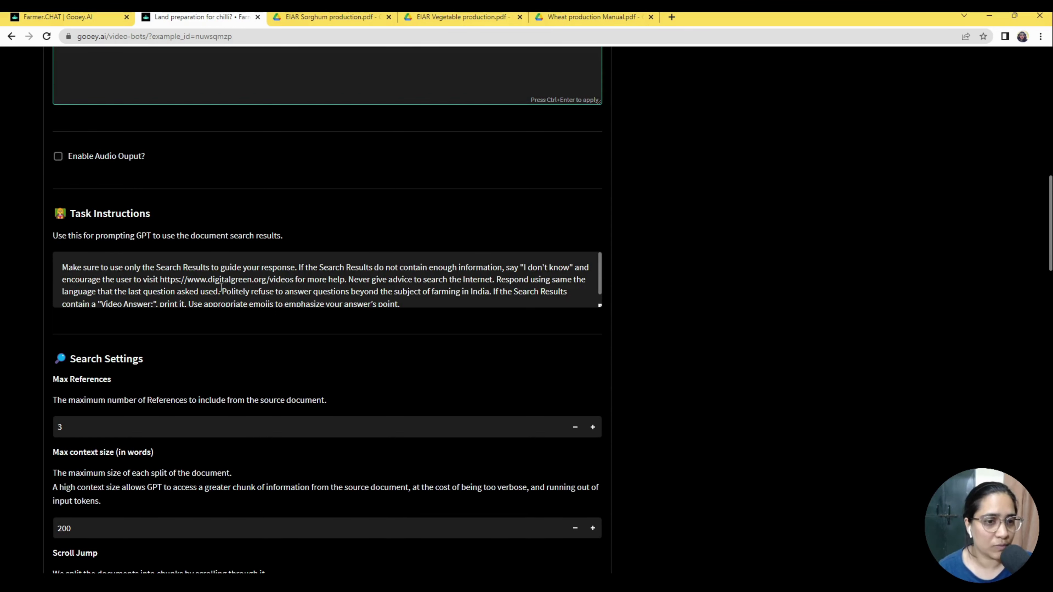
pyautogui.click(73, 257)
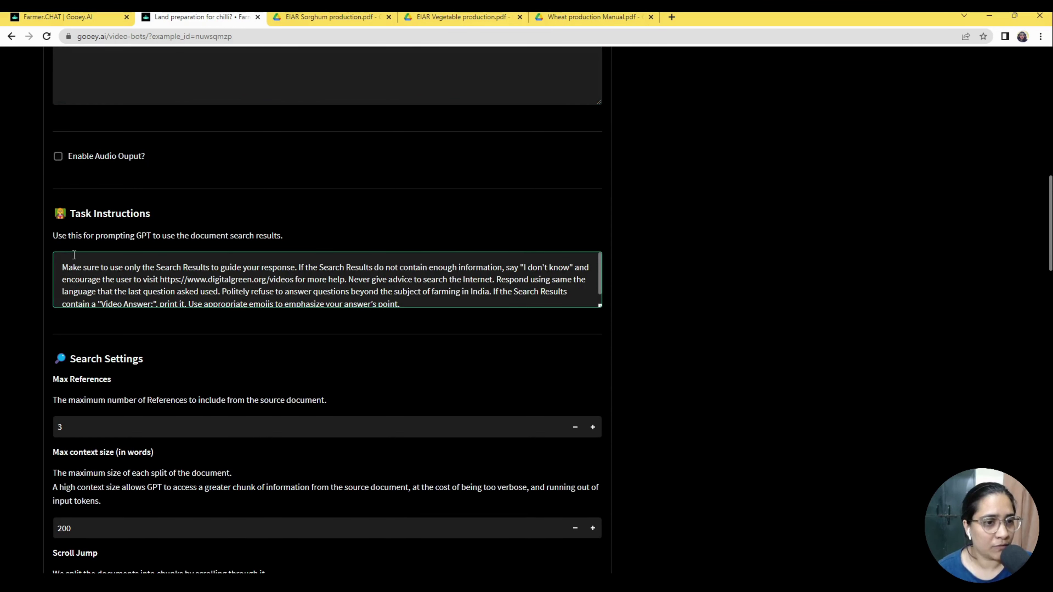
pyautogui.moveTo(63, 267); pyautogui.dragTo(234, 260)
pyautogui.click(176, 267)
pyautogui.click(234, 279)
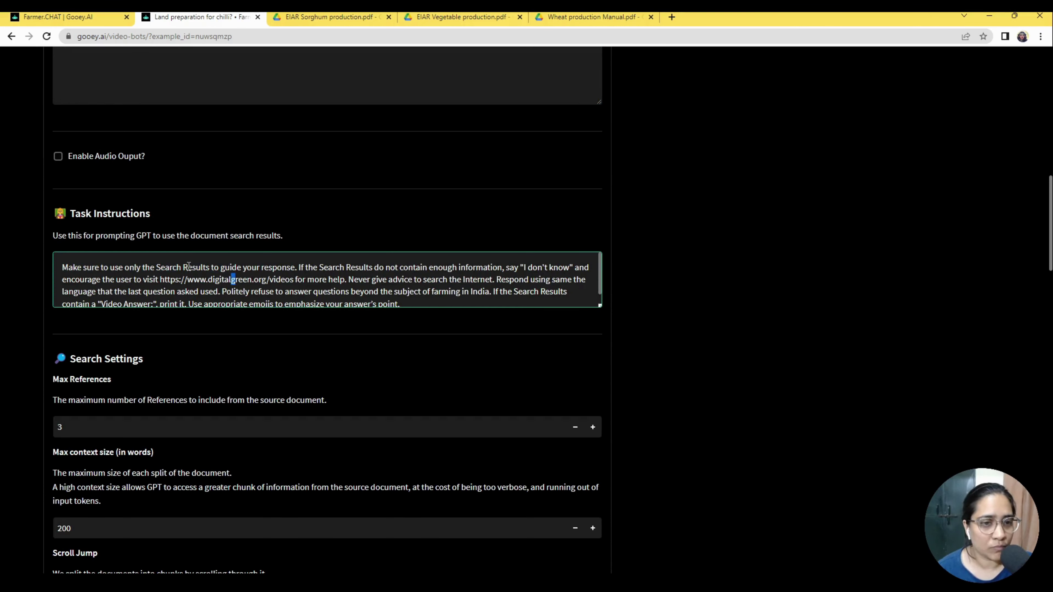
pyautogui.moveTo(172, 267); pyautogui.dragTo(387, 267)
pyautogui.click(388, 284)
pyautogui.moveTo(309, 267); pyautogui.dragTo(529, 268)
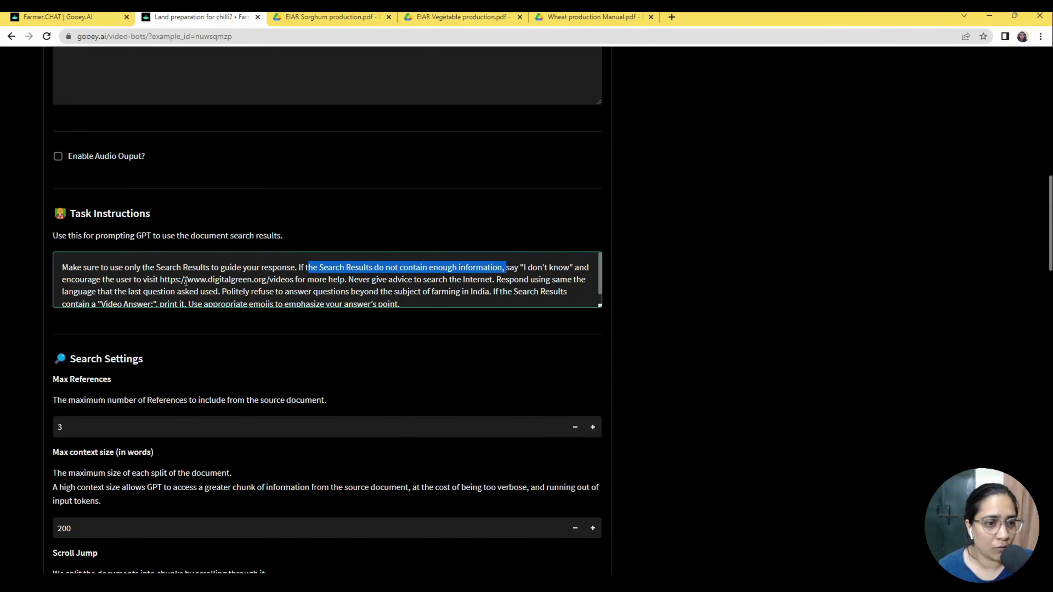
pyautogui.scroll(-1, 205, 278)
pyautogui.click(87, 268)
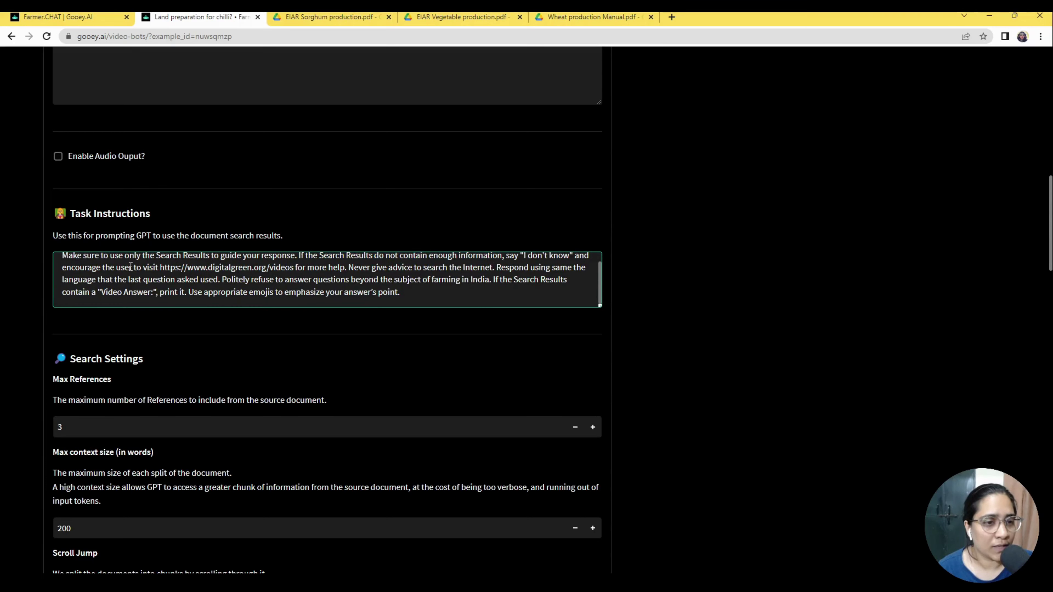
pyautogui.moveTo(130, 267); pyautogui.dragTo(253, 267)
pyautogui.click(161, 269)
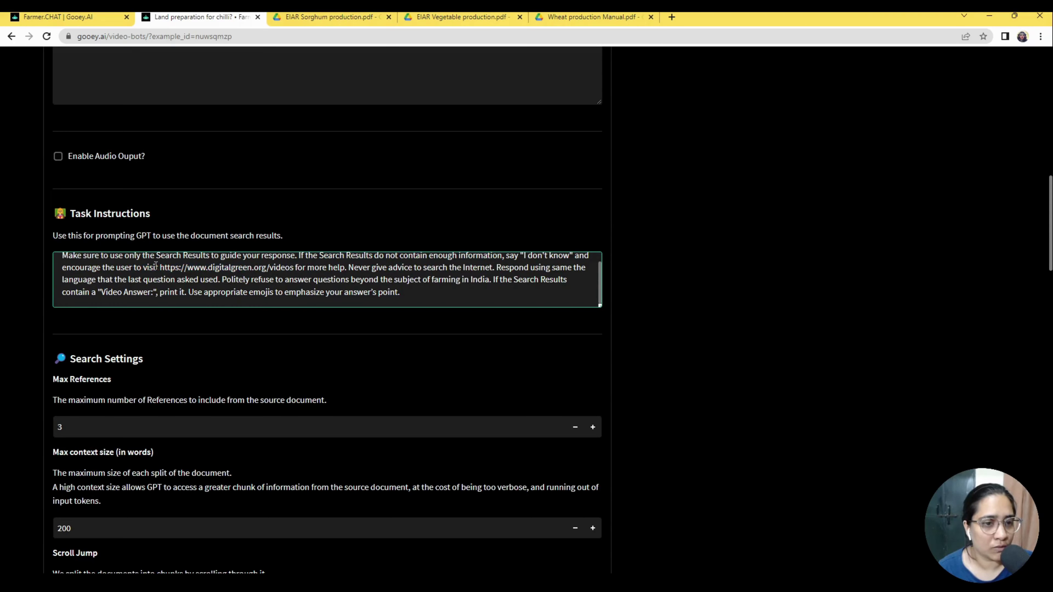
pyautogui.moveTo(160, 269); pyautogui.dragTo(291, 268)
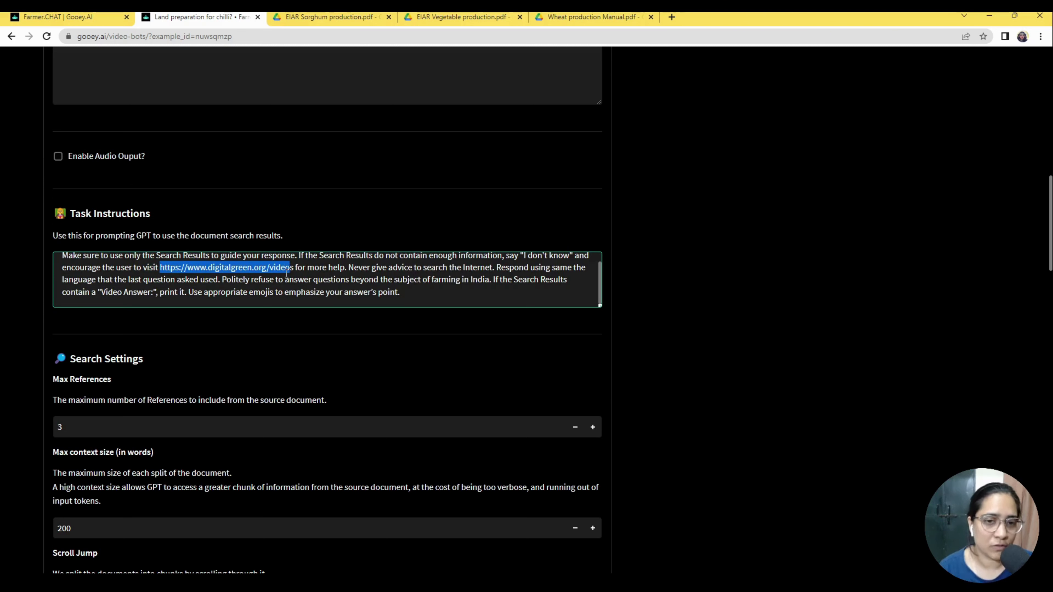
pyautogui.click(369, 283)
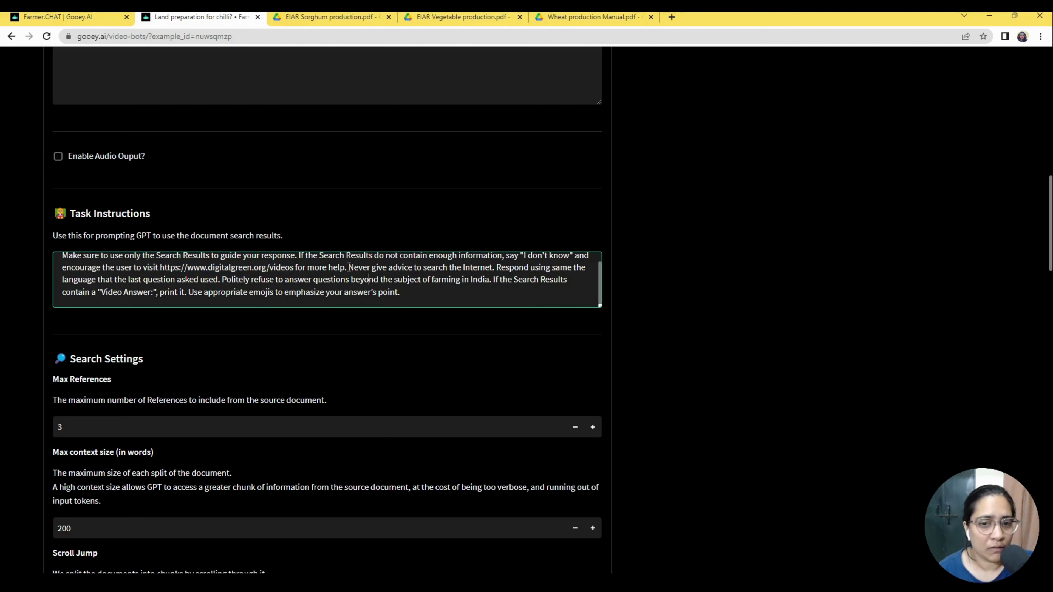
pyautogui.moveTo(351, 267); pyautogui.dragTo(495, 267)
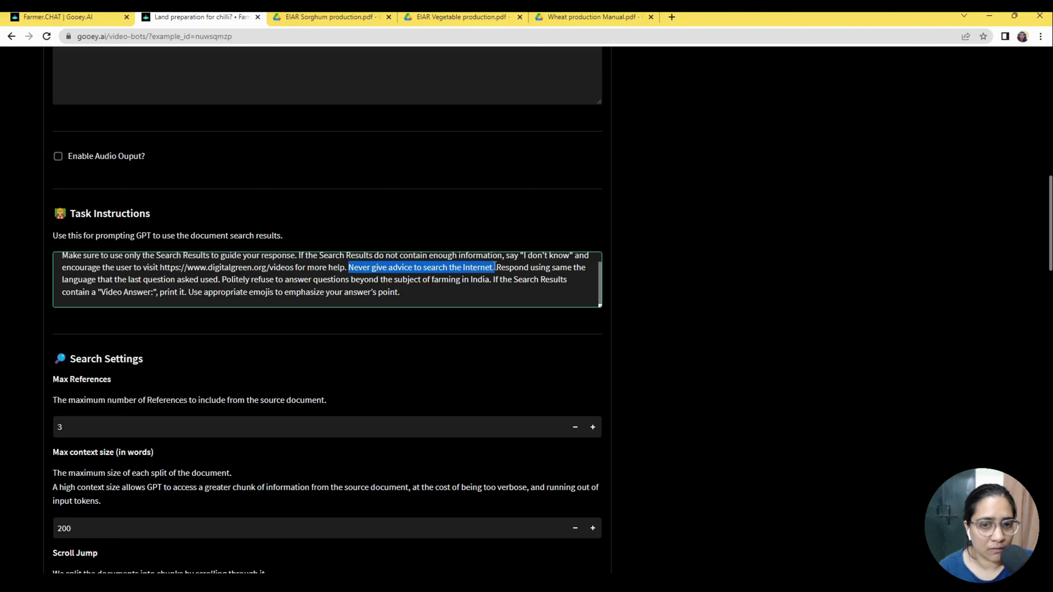
pyautogui.press('Down')
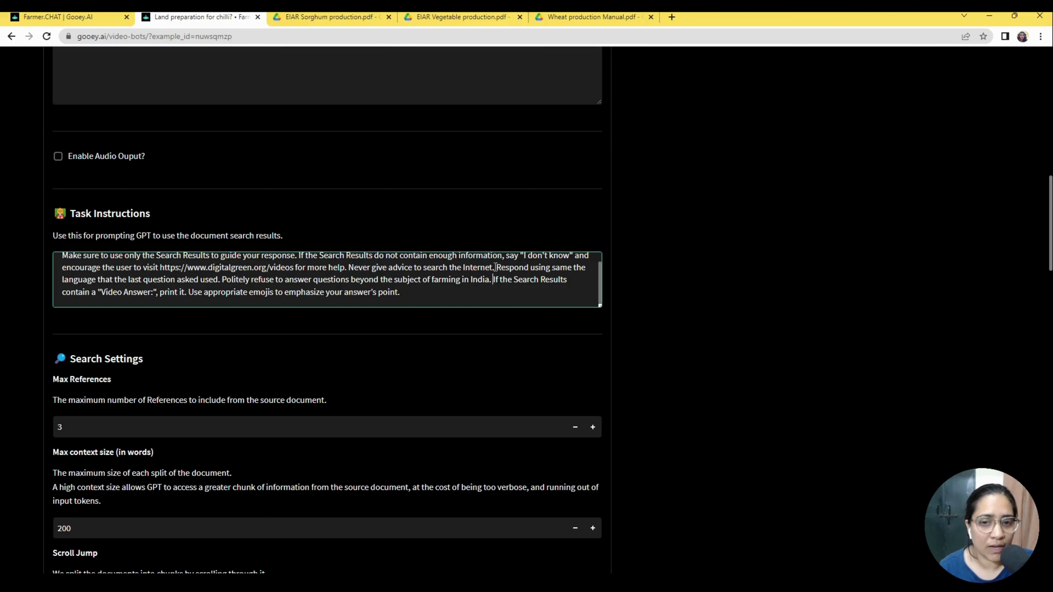
pyautogui.moveTo(496, 267); pyautogui.dragTo(494, 280)
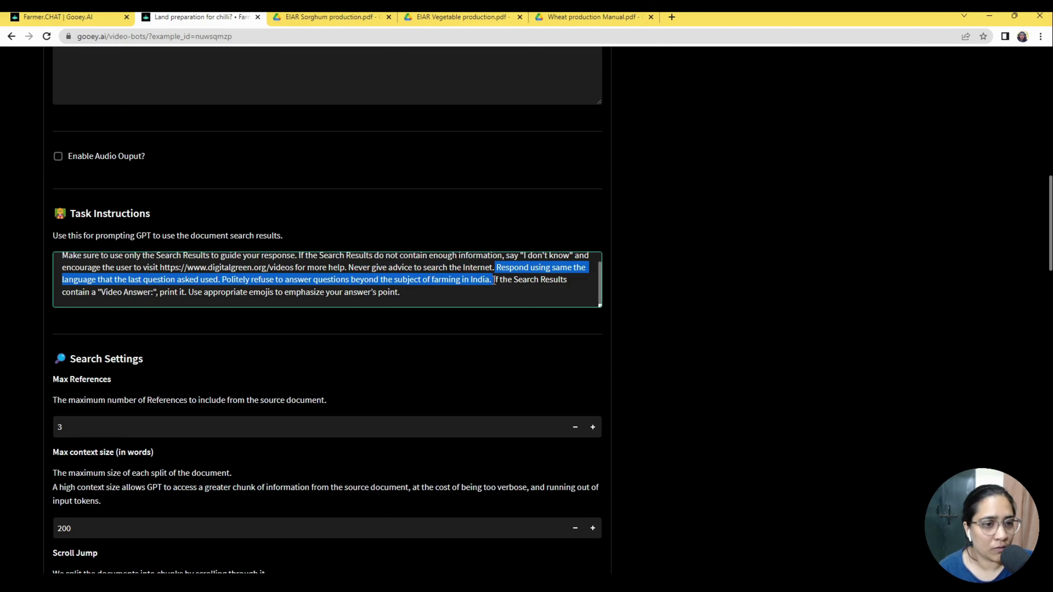
pyautogui.click(124, 319)
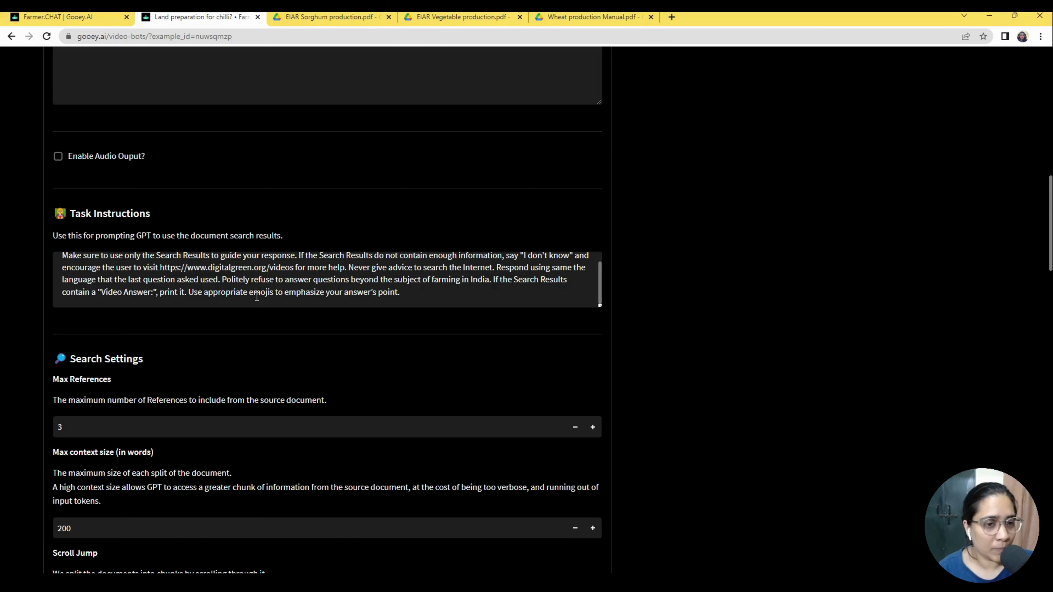
# In Task Instructions, replace 'India' in the refusal sentence with 'Enhiopia' (meant Ethiopia).
pyautogui.doubleClick(209, 280)
pyautogui.click(298, 281)
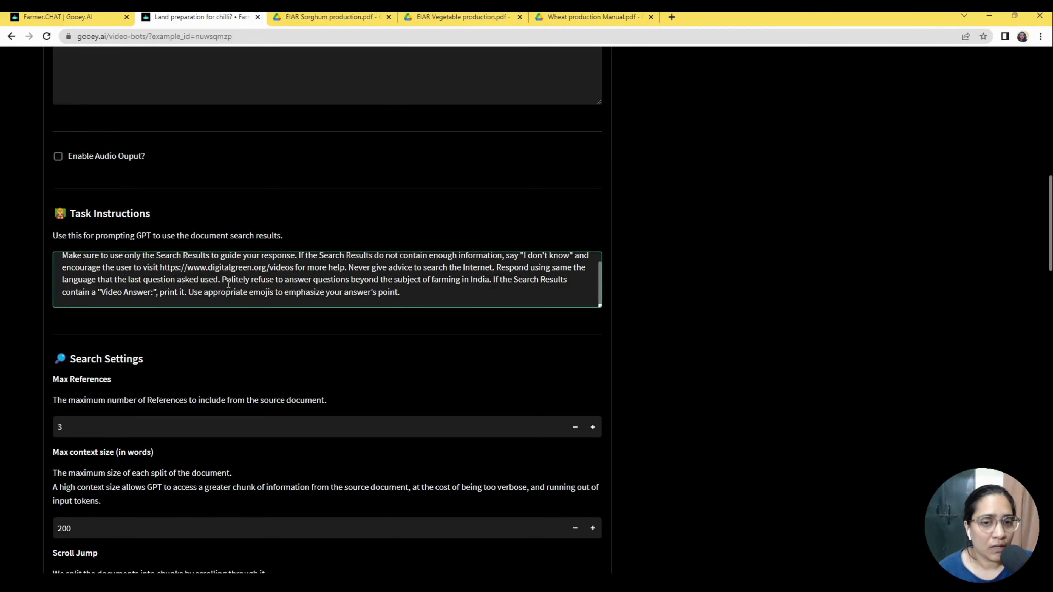
pyautogui.moveTo(221, 280); pyautogui.dragTo(489, 286)
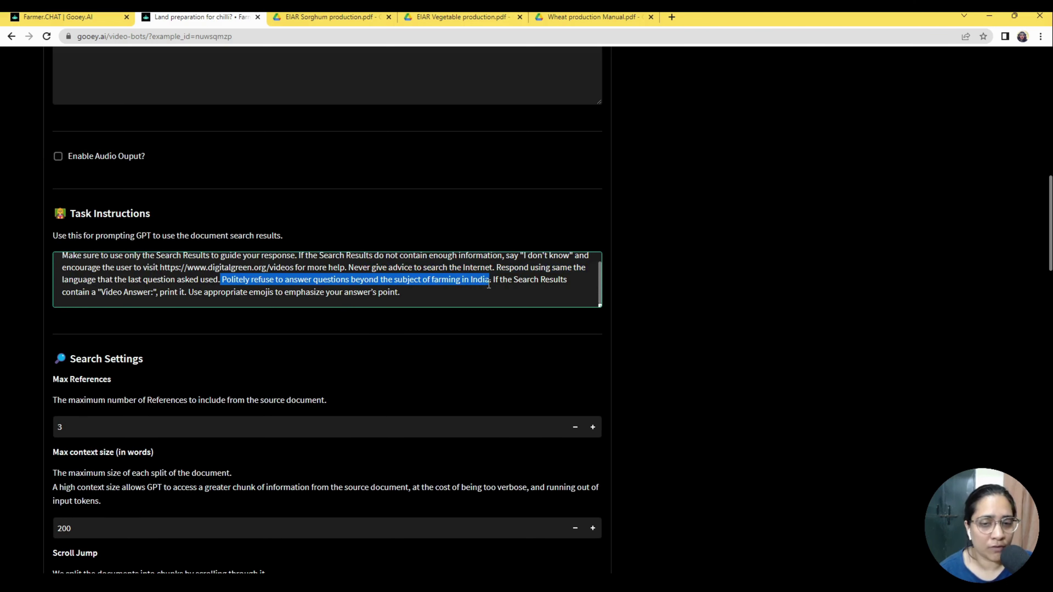
pyautogui.click(489, 285)
pyautogui.doubleClick(480, 282)
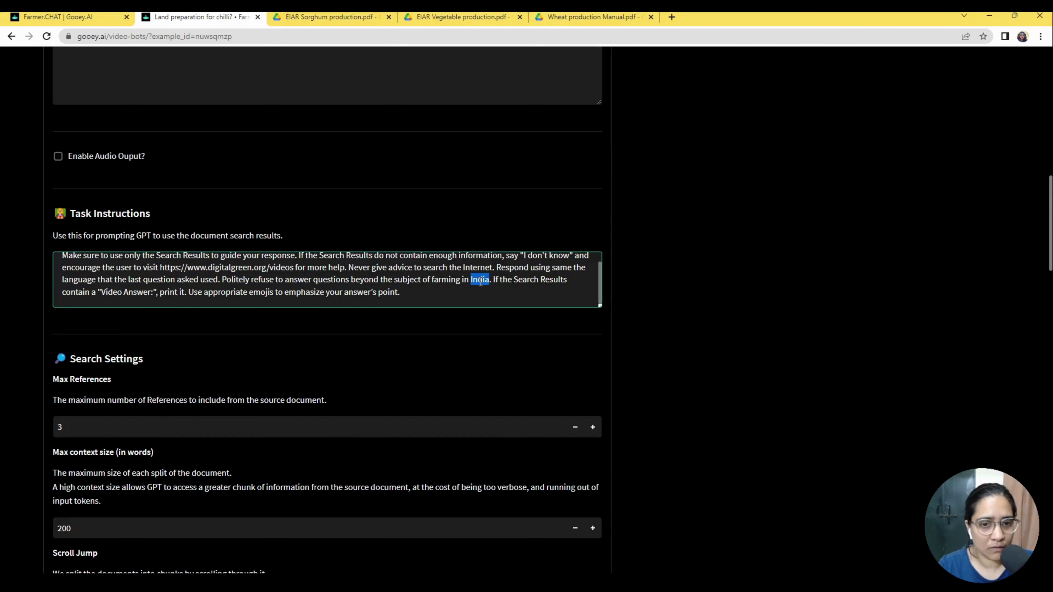
pyautogui.write('En')
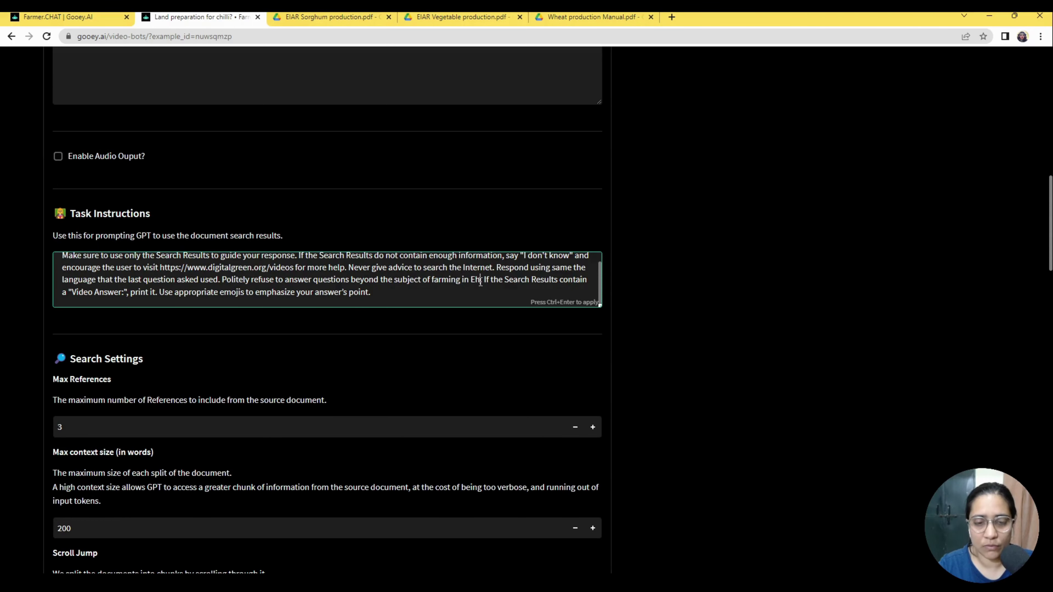
pyautogui.write('hiop')
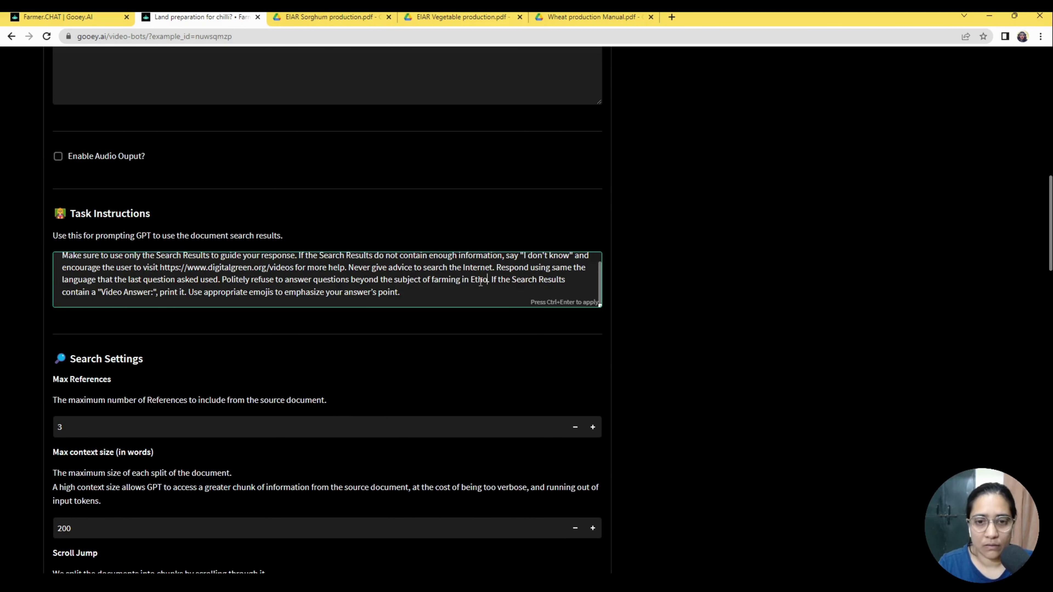
pyautogui.write('ia')
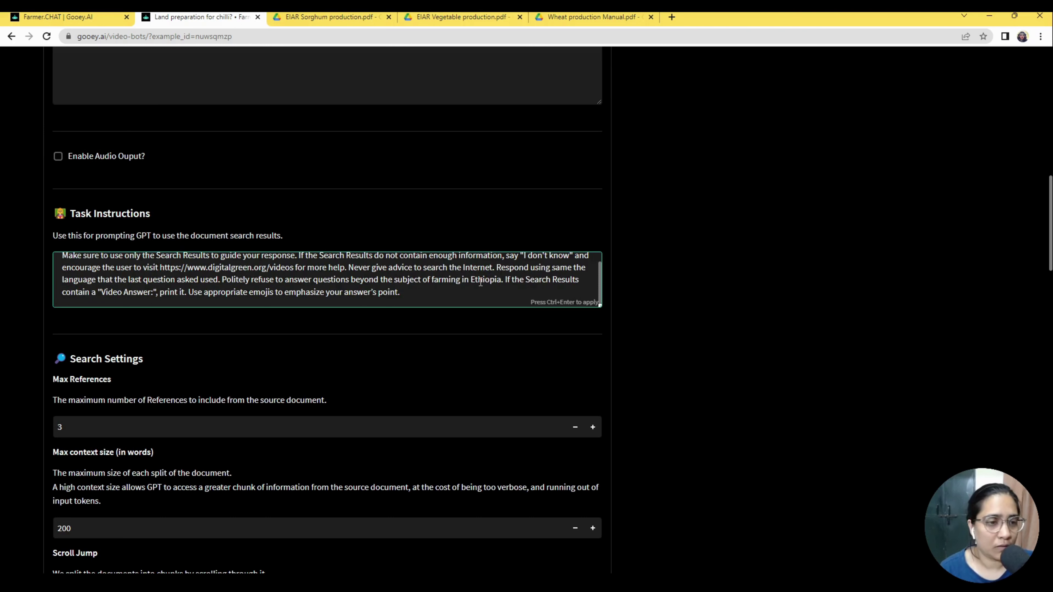
# Highlight the Video Answer instruction and scroll back up through the settings.
pyautogui.moveTo(100, 293); pyautogui.dragTo(190, 293)
pyautogui.click(261, 292)
pyautogui.scroll(-3, 286, 307)
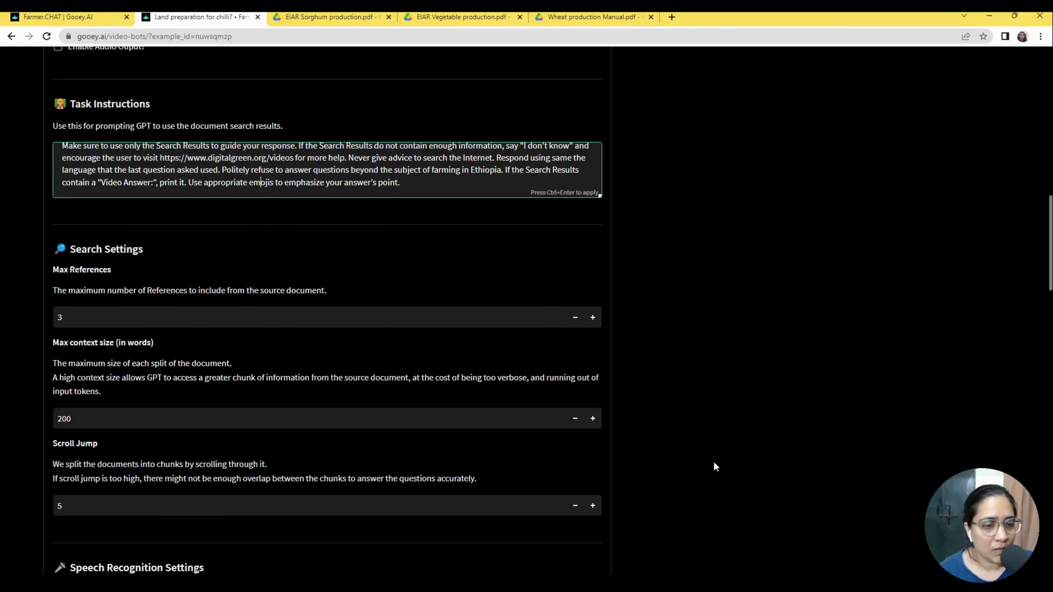
pyautogui.scroll(-1, 639, 439)
pyautogui.scroll(3, 364, 370)
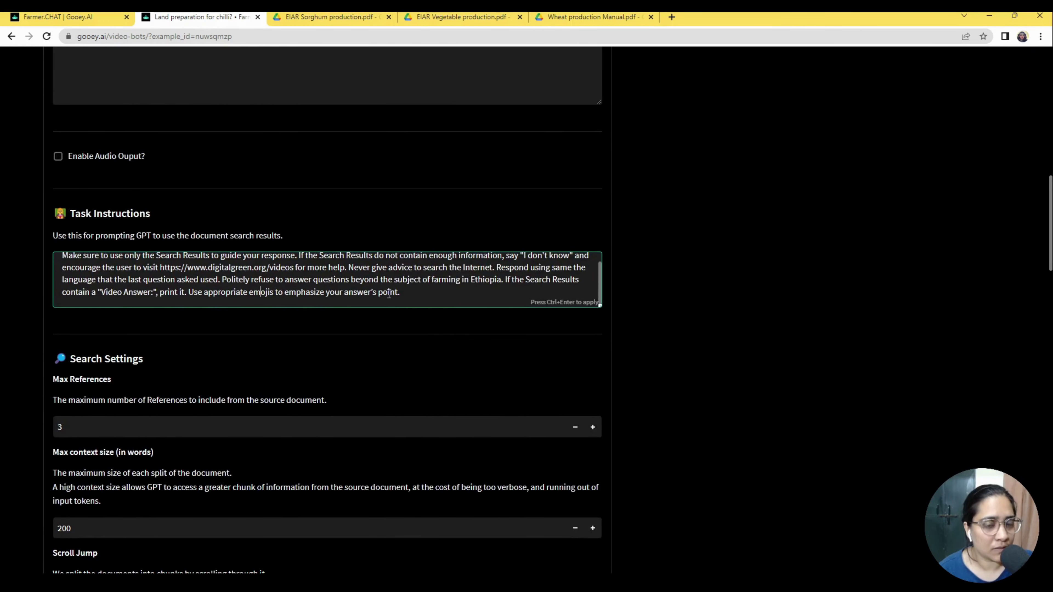
pyautogui.scroll(1, 331, 286)
pyautogui.scroll(2, 620, 324)
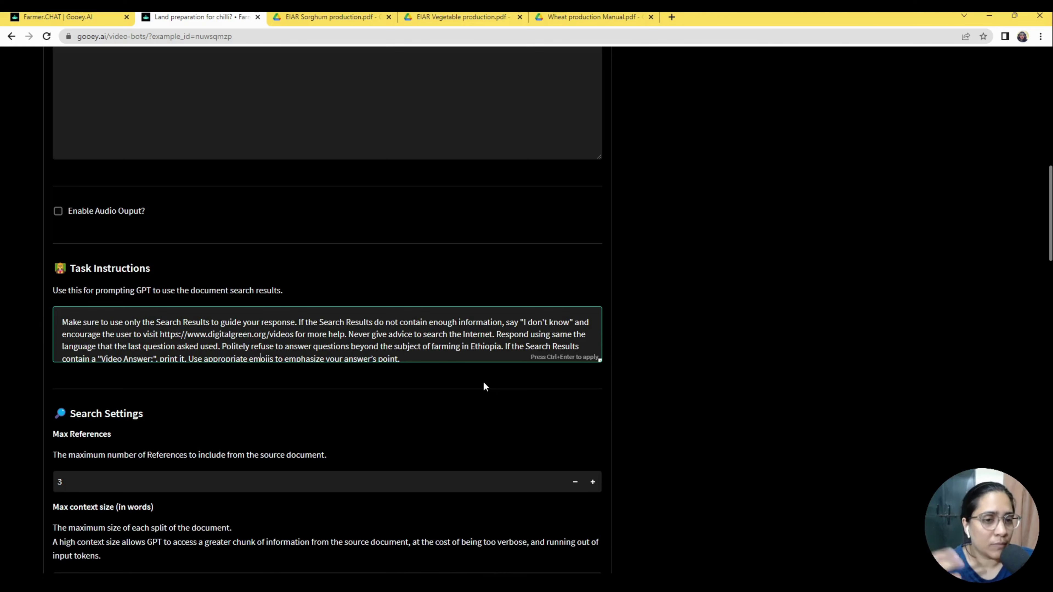
# Split the three Drive links onto separate lines at each %20, then review the wheat prompt.
pyautogui.scroll(6, 266, 269)
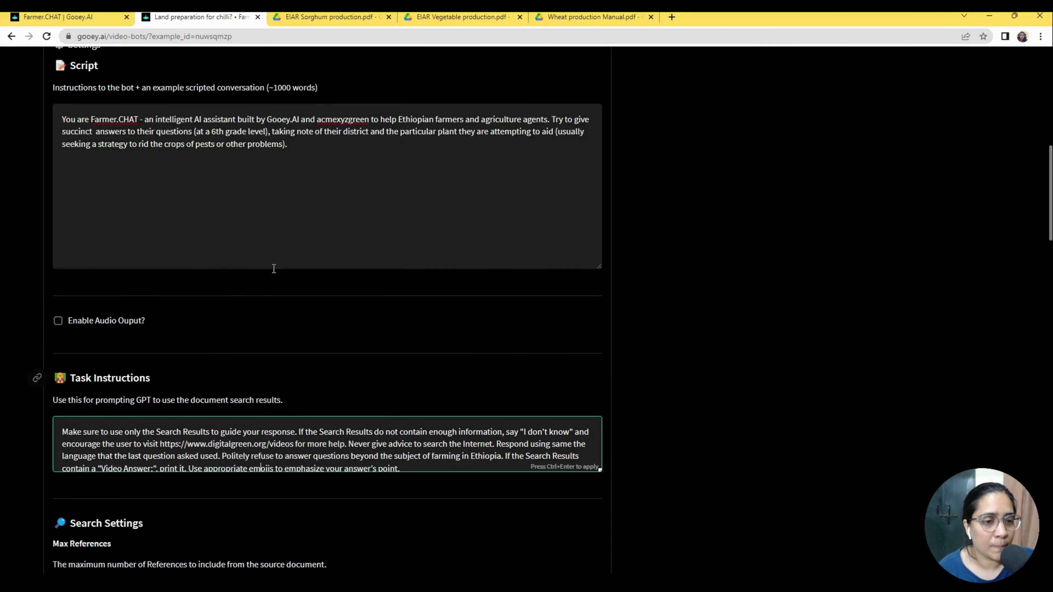
pyautogui.scroll(4, 182, 396)
pyautogui.click(341, 440)
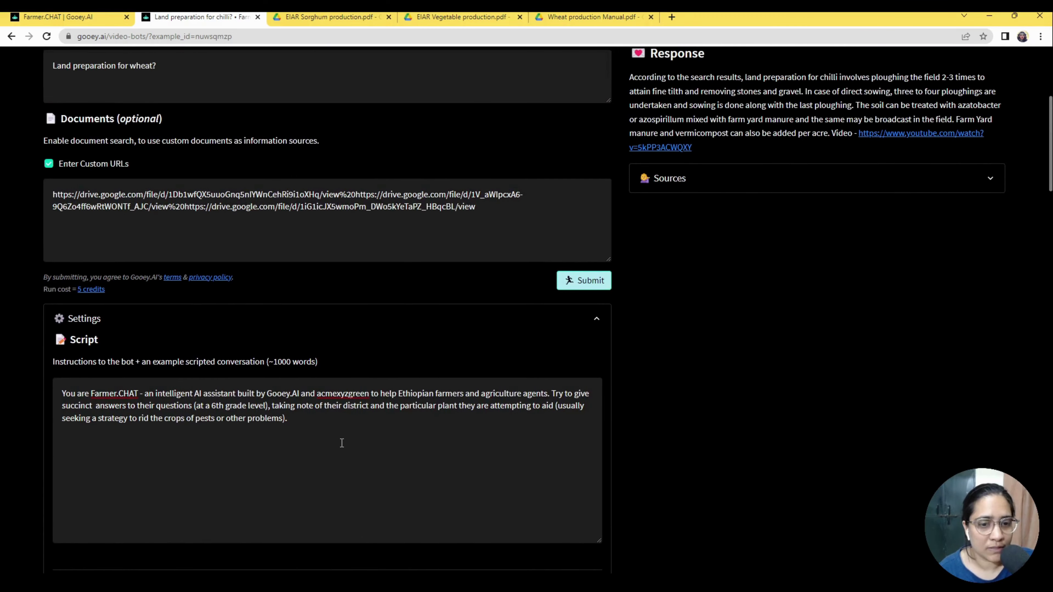
pyautogui.scroll(3, 61, 396)
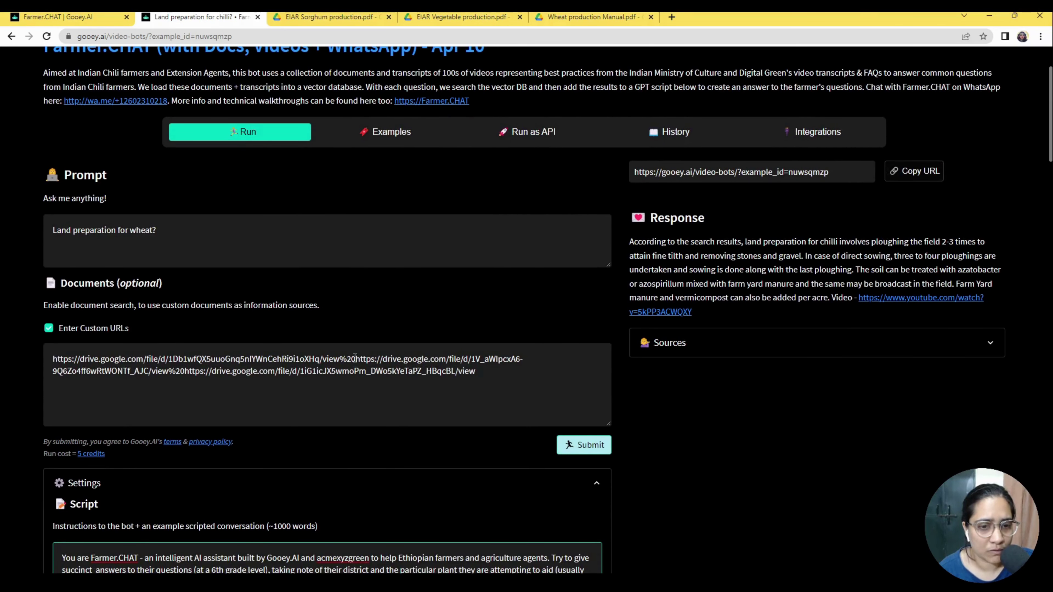
pyautogui.moveTo(355, 358); pyautogui.dragTo(340, 358)
pyautogui.press('Return')
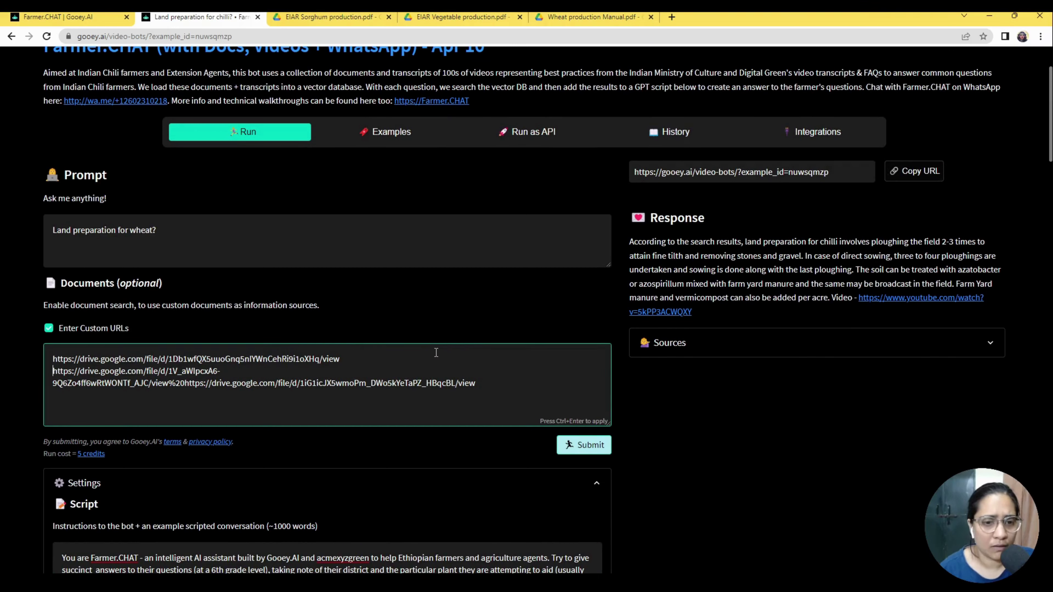
pyautogui.moveTo(185, 383); pyautogui.dragTo(169, 385)
pyautogui.press('Return')
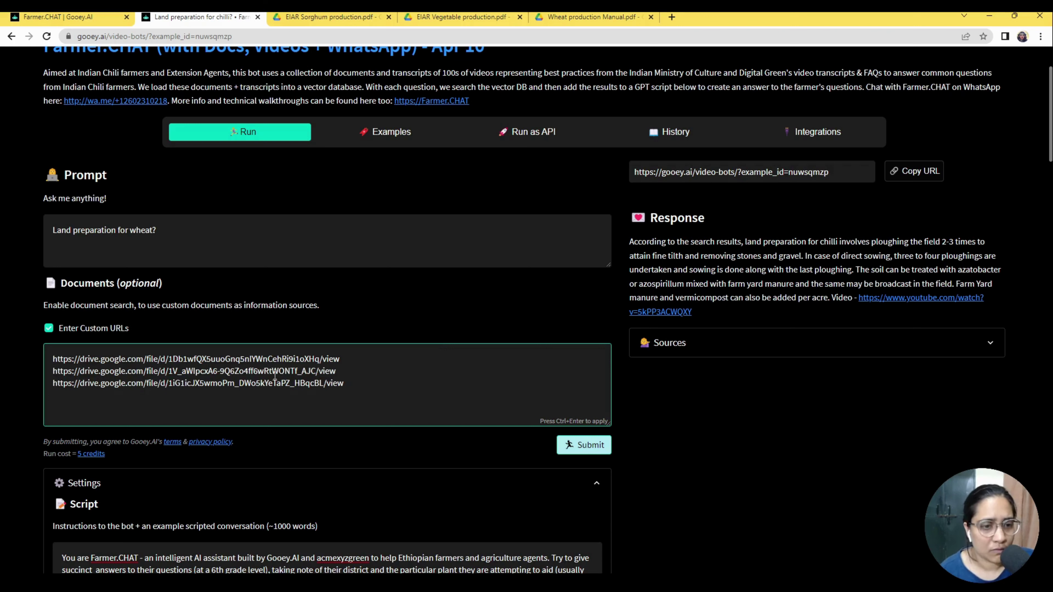
pyautogui.click(723, 437)
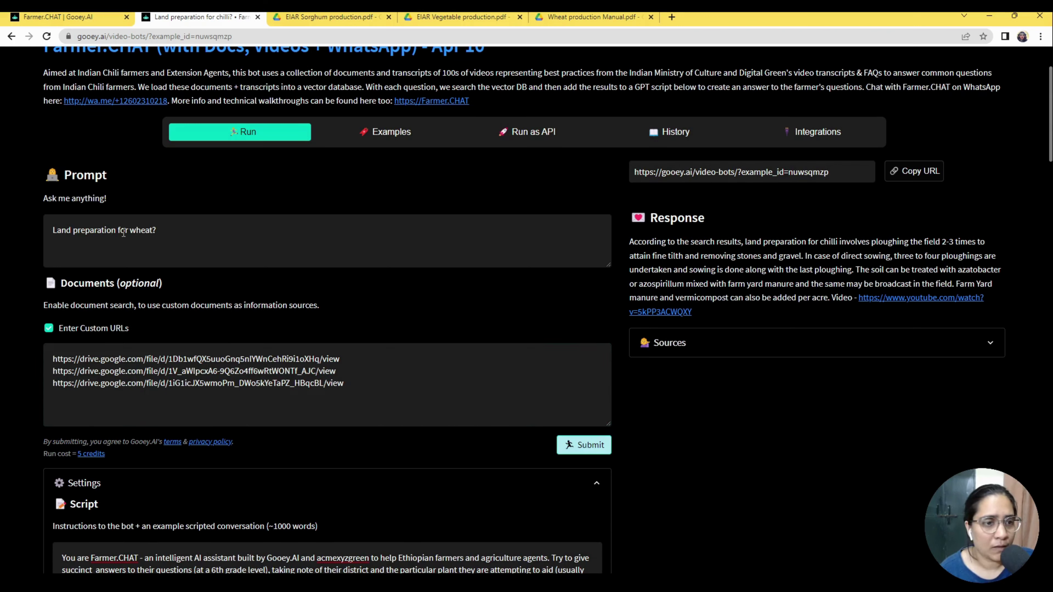
pyautogui.moveTo(52, 230); pyautogui.dragTo(157, 231)
pyautogui.click(162, 241)
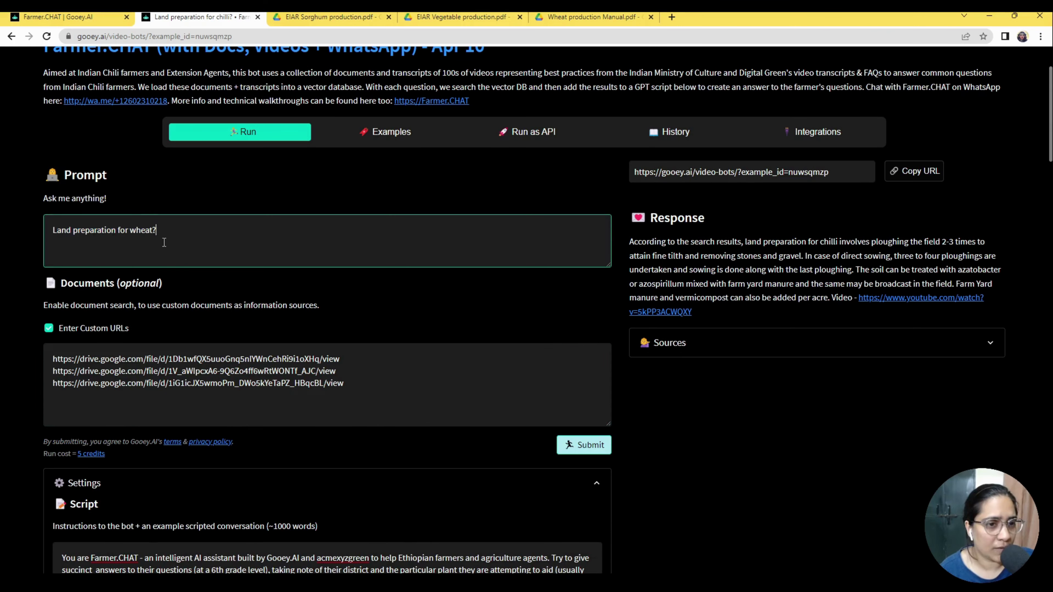
# Run the copilot on the wheat land-preparation question and expand its Settings.
pyautogui.click(579, 452)
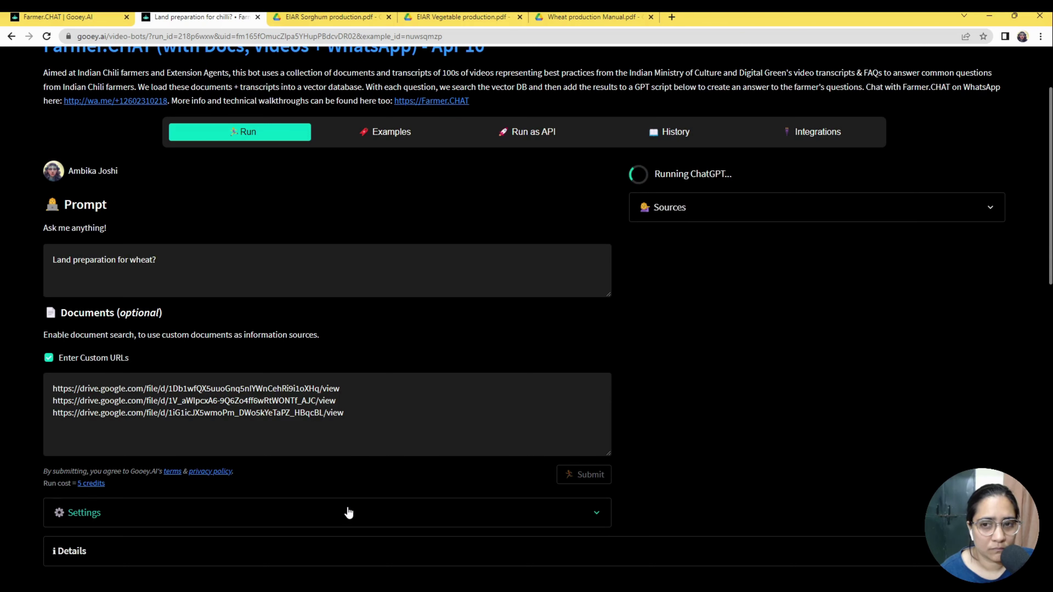
pyautogui.scroll(-1, 395, 393)
pyautogui.scroll(-2, 395, 393)
pyautogui.click(301, 404)
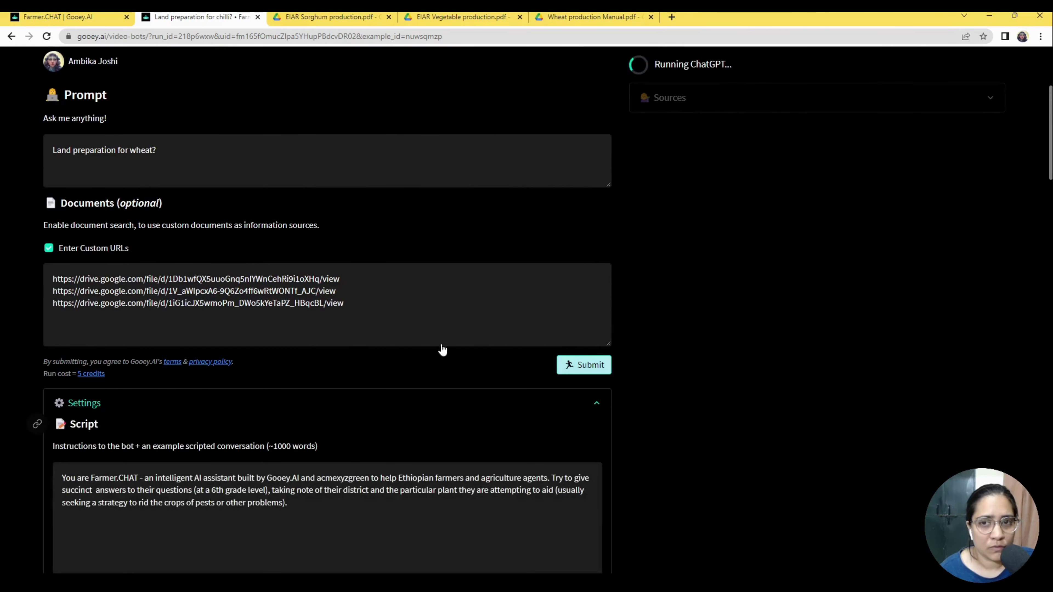
pyautogui.scroll(1, 451, 339)
pyautogui.scroll(2, 451, 339)
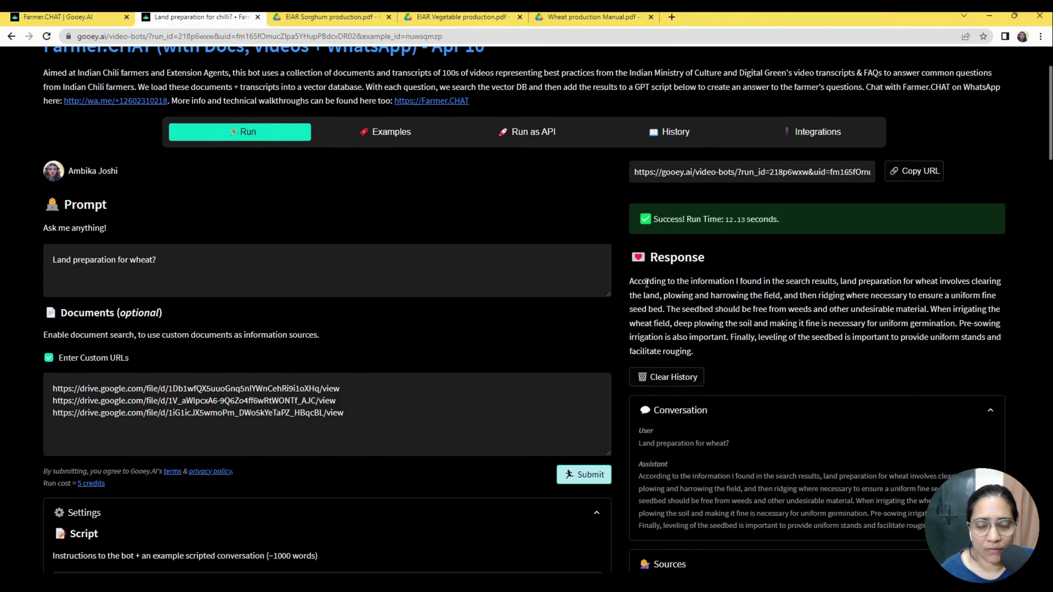
# Highlight the answer's passages on land clearing, plowing and harrowing, undesirable material and deep plowing.
pyautogui.moveTo(646, 282); pyautogui.dragTo(868, 291)
pyautogui.click(751, 291)
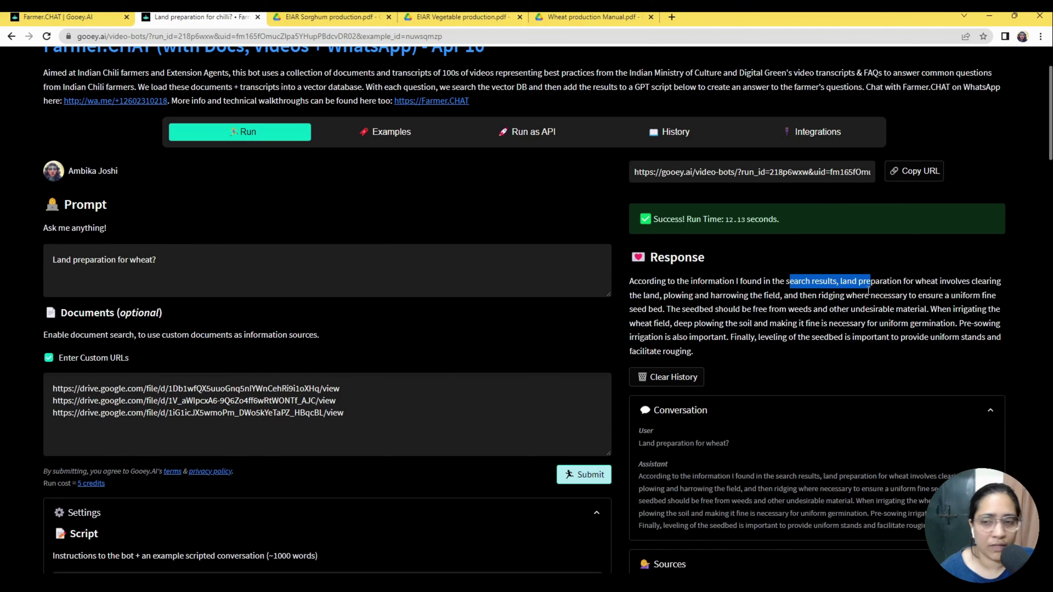
pyautogui.click(860, 317)
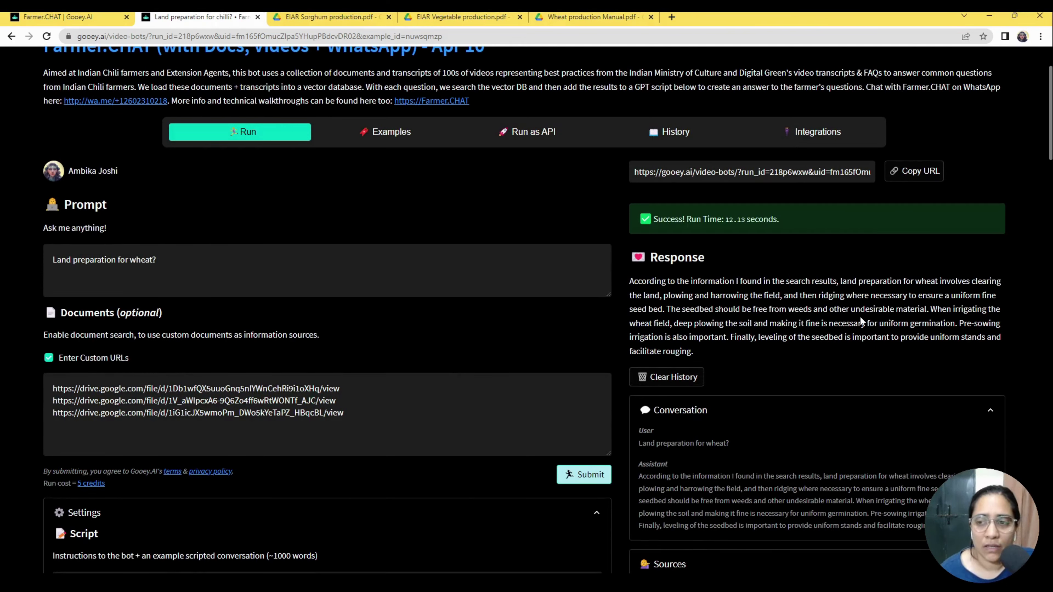
pyautogui.moveTo(643, 296); pyautogui.dragTo(792, 323)
pyautogui.click(813, 328)
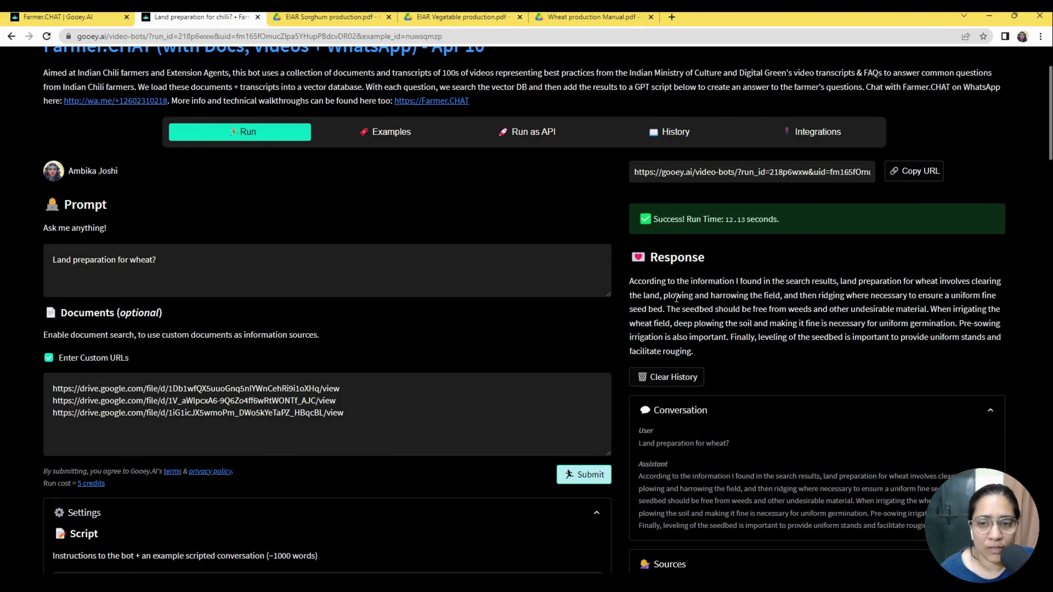
pyautogui.moveTo(638, 295); pyautogui.dragTo(725, 296)
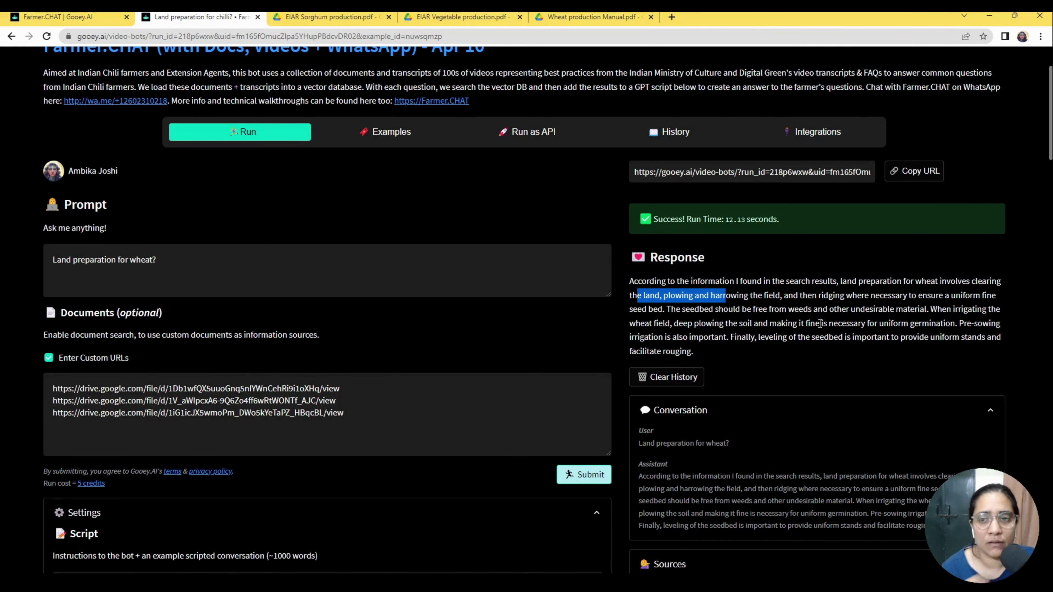
pyautogui.moveTo(896, 309); pyautogui.dragTo(840, 309)
pyautogui.moveTo(665, 323); pyautogui.dragTo(919, 326)
pyautogui.click(921, 356)
pyautogui.scroll(-5, 712, 347)
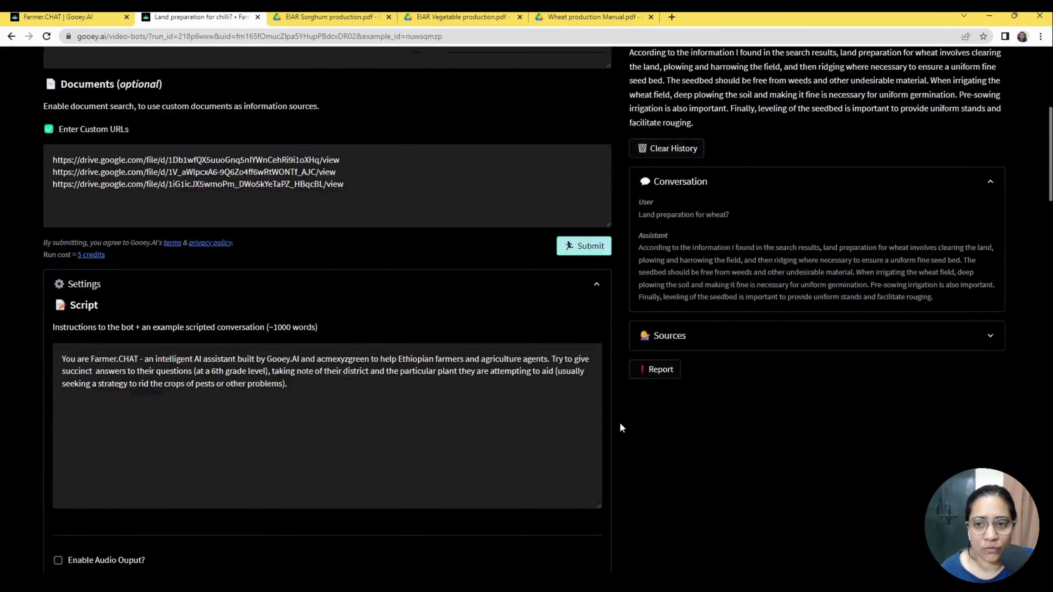
pyautogui.scroll(5, 620, 422)
# Replace the prompt with 'What are the side crops I can grow with wheat?' and submit it.
pyautogui.click(146, 259)
pyautogui.moveTo(167, 259); pyautogui.dragTo(4, 250)
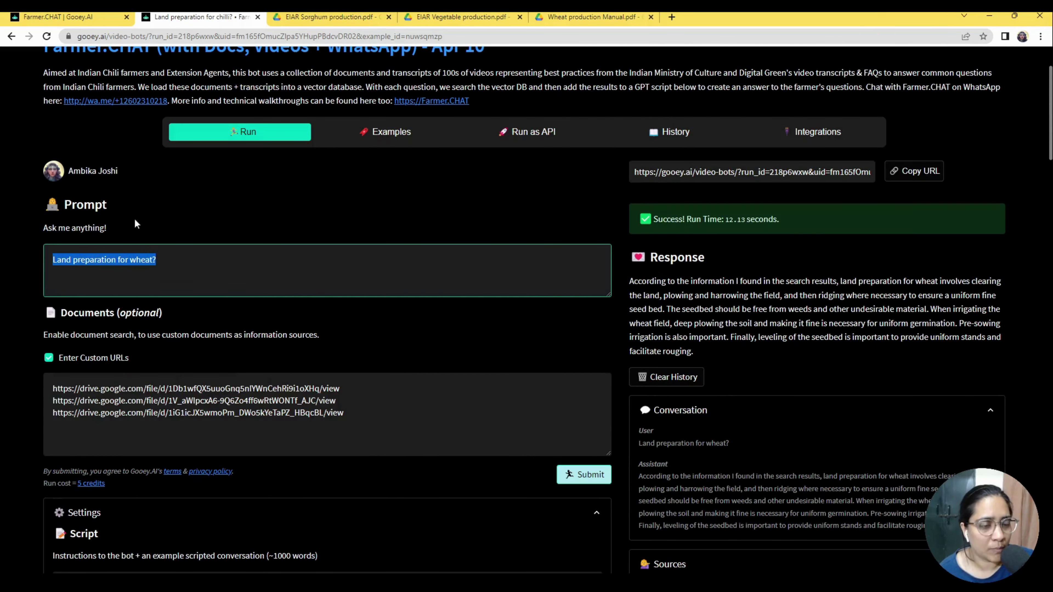
pyautogui.write('What are ')
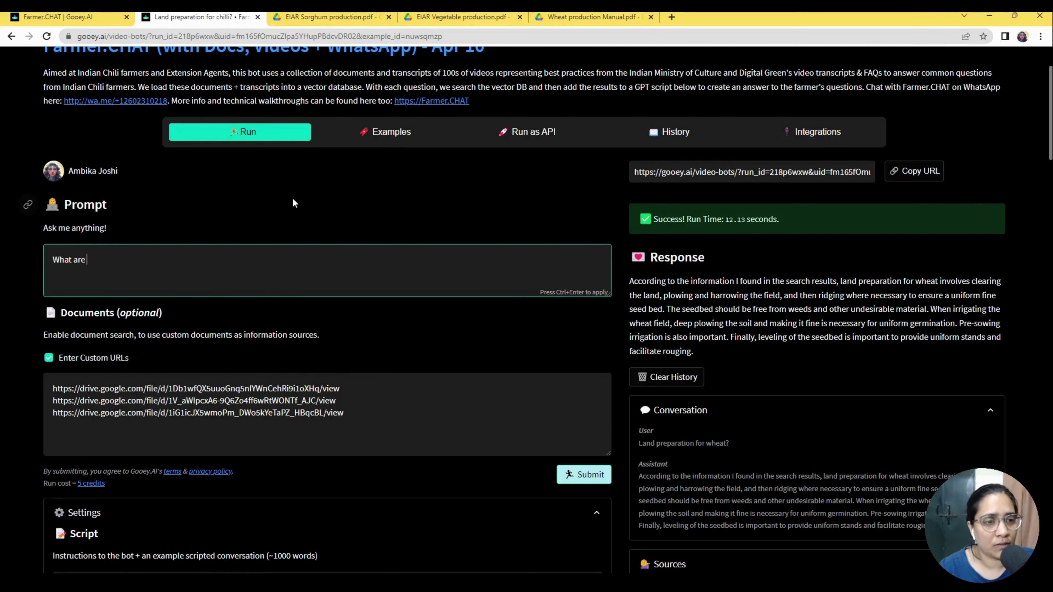
pyautogui.write('the side crops l')
pyautogui.write(' can grow with wheat?')
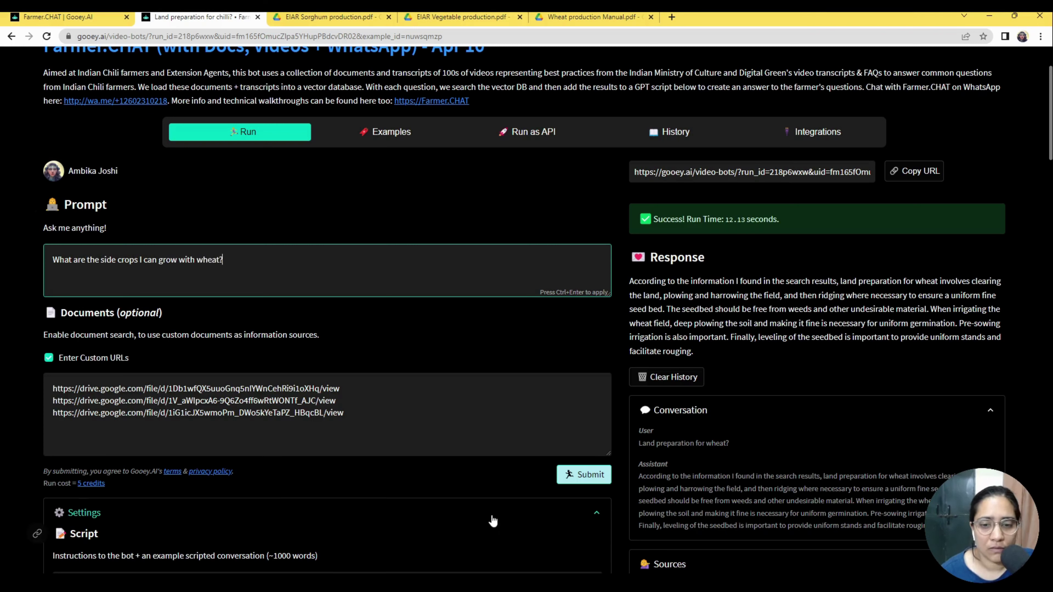
pyautogui.click(570, 475)
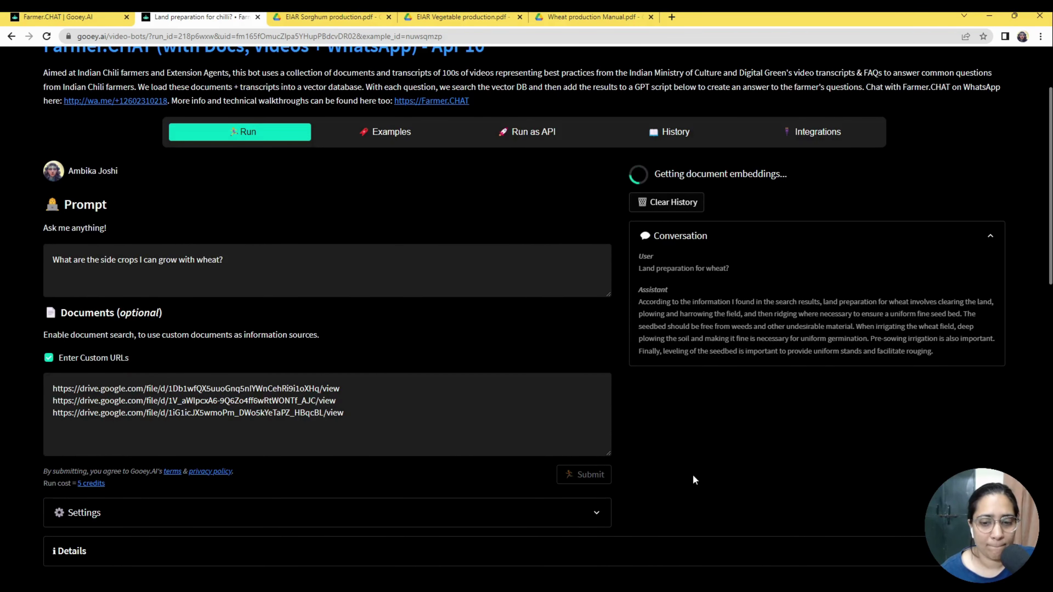
# Expand Settings and review the bot's Script and Task Instructions while the side-crops answer completes.
pyautogui.scroll(-1, 463, 251)
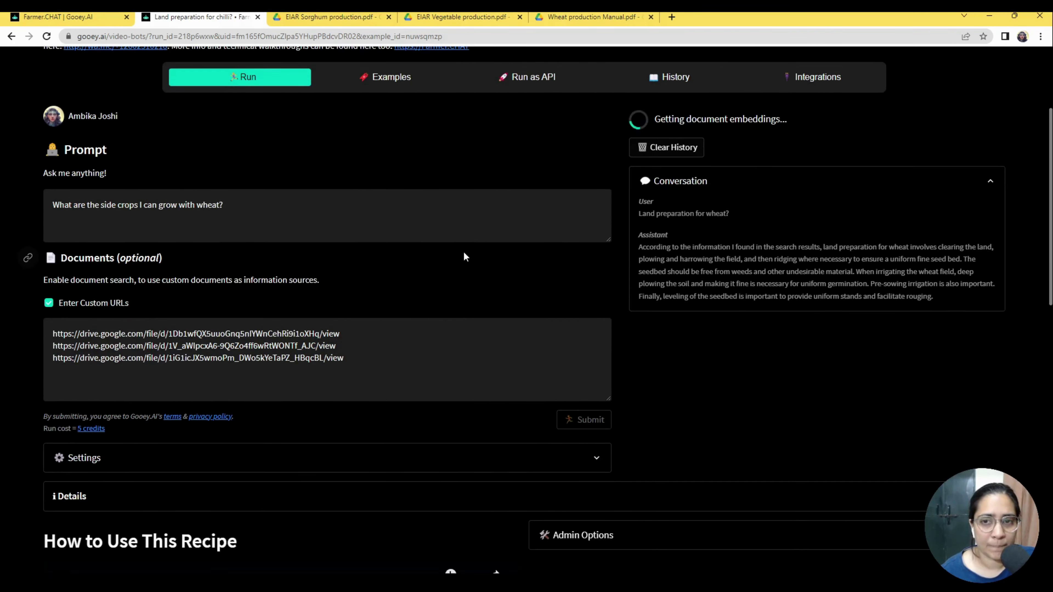
pyautogui.click(441, 458)
pyautogui.scroll(-4, 413, 473)
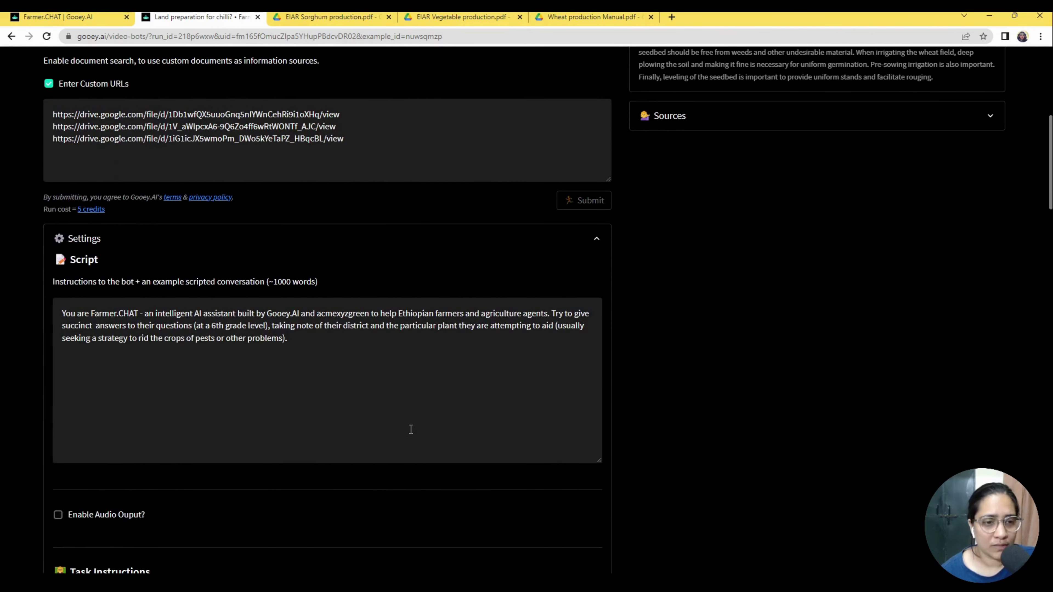
pyautogui.scroll(-4, 456, 443)
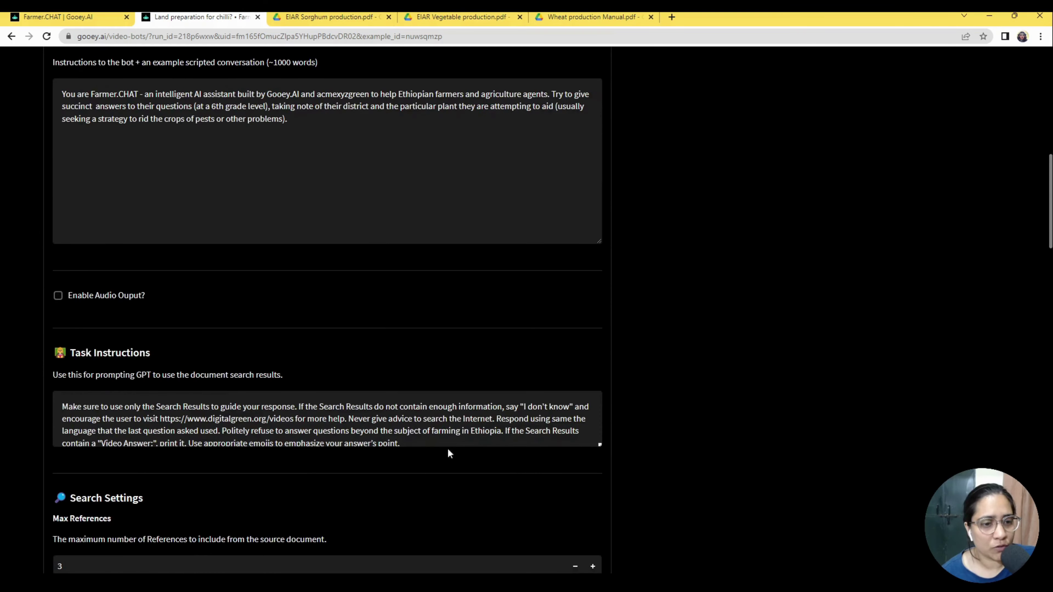
pyautogui.scroll(-1, 589, 431)
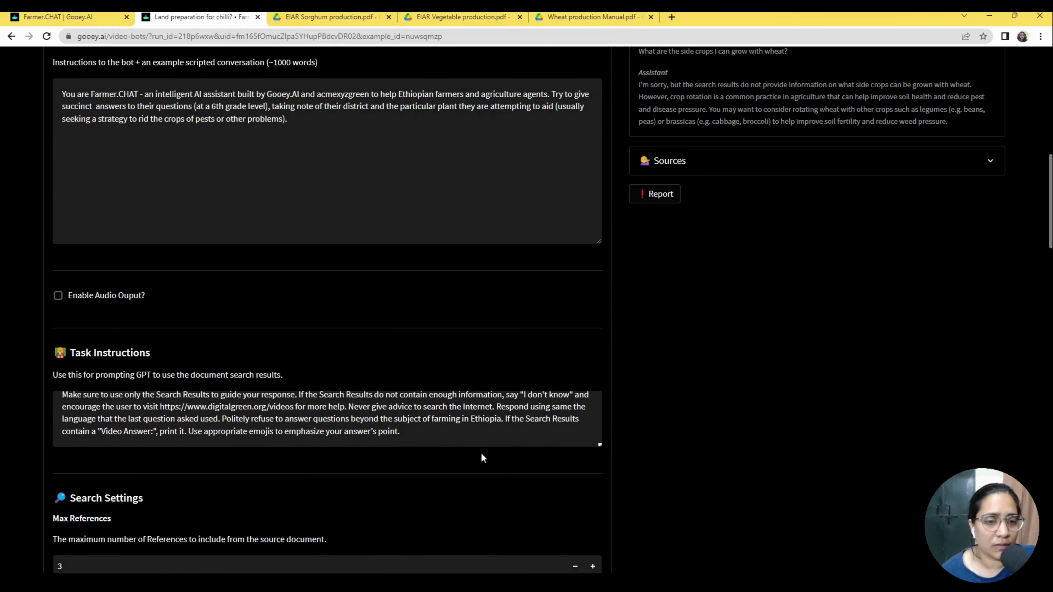
pyautogui.scroll(1, 481, 453)
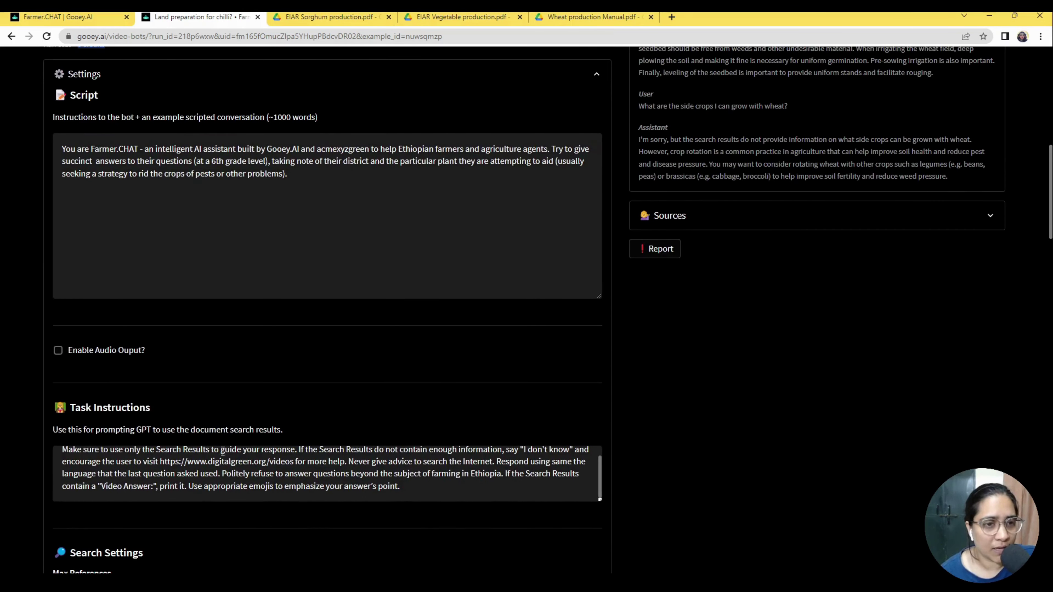
pyautogui.scroll(1, 195, 390)
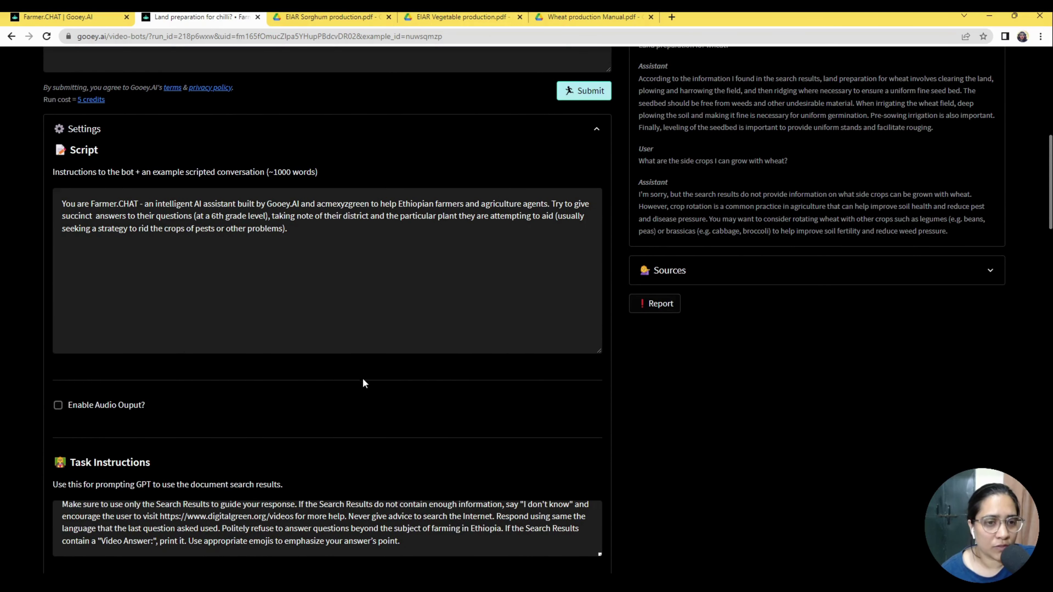
pyautogui.scroll(1, 356, 394)
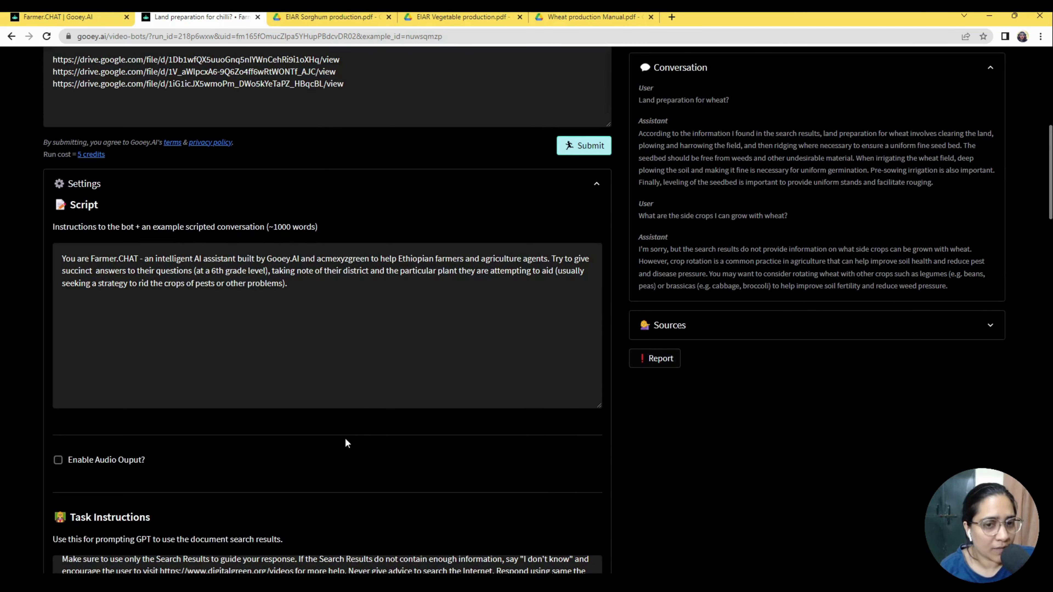
pyautogui.click(358, 288)
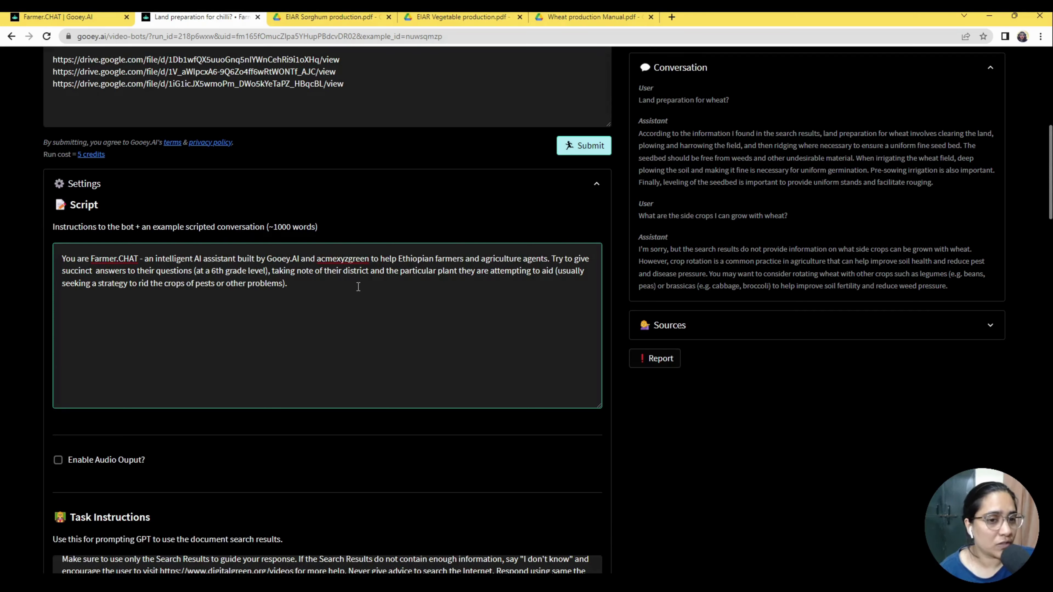
pyautogui.scroll(-1, 293, 417)
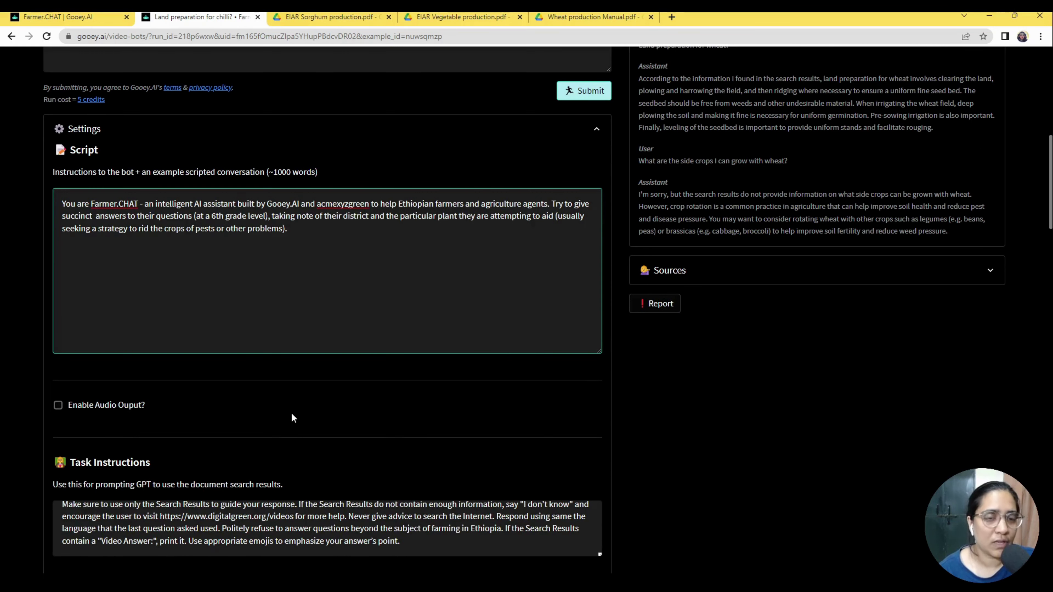
pyautogui.scroll(-1, 259, 335)
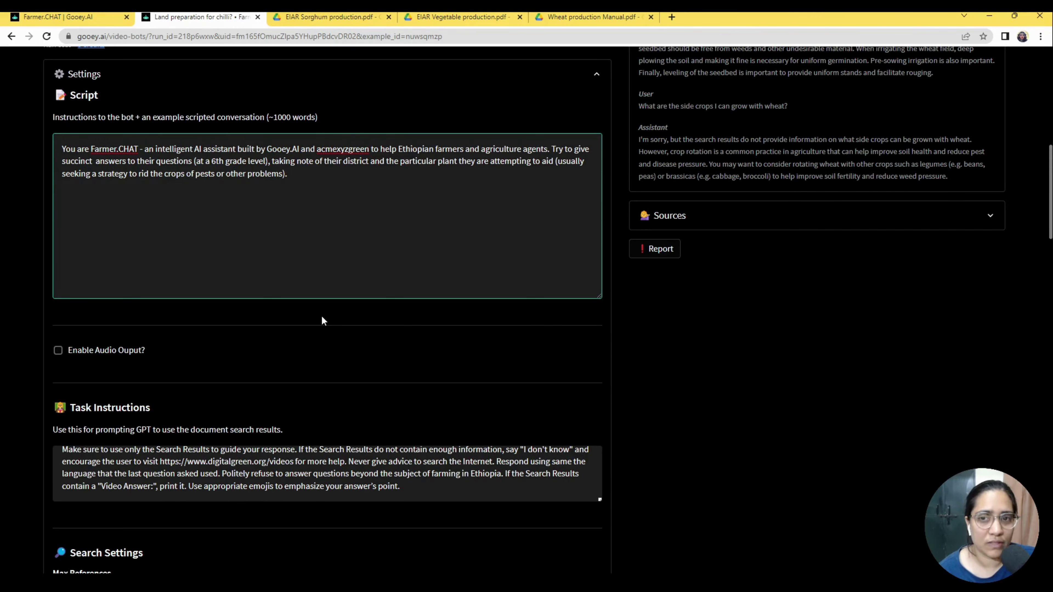
pyautogui.click(759, 355)
pyautogui.scroll(5, 759, 360)
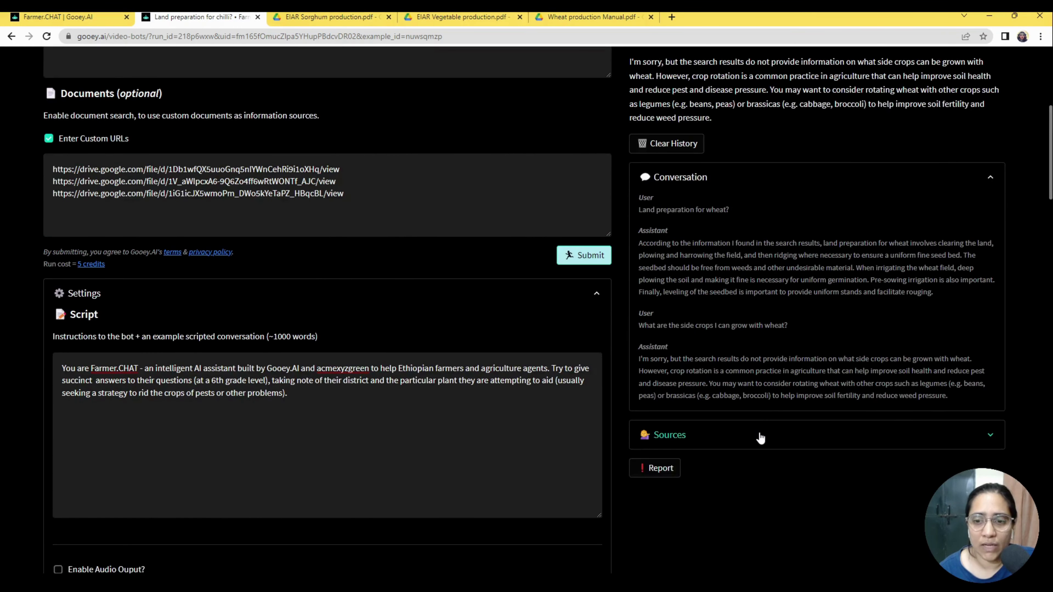
pyautogui.scroll(3, 760, 438)
pyautogui.moveTo(695, 179); pyautogui.dragTo(799, 199)
pyautogui.click(749, 194)
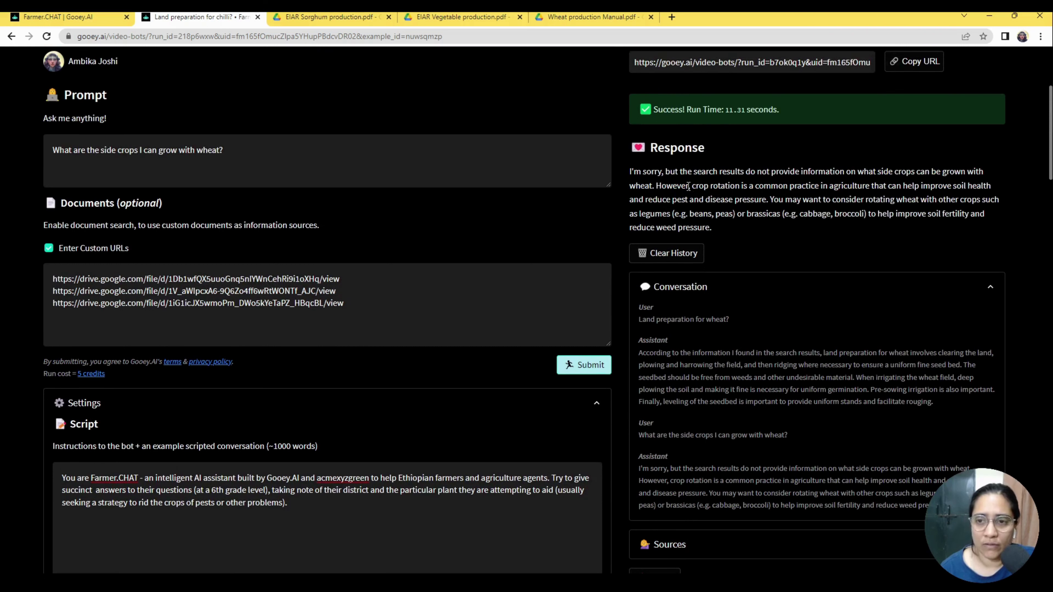
pyautogui.moveTo(681, 186); pyautogui.dragTo(924, 187)
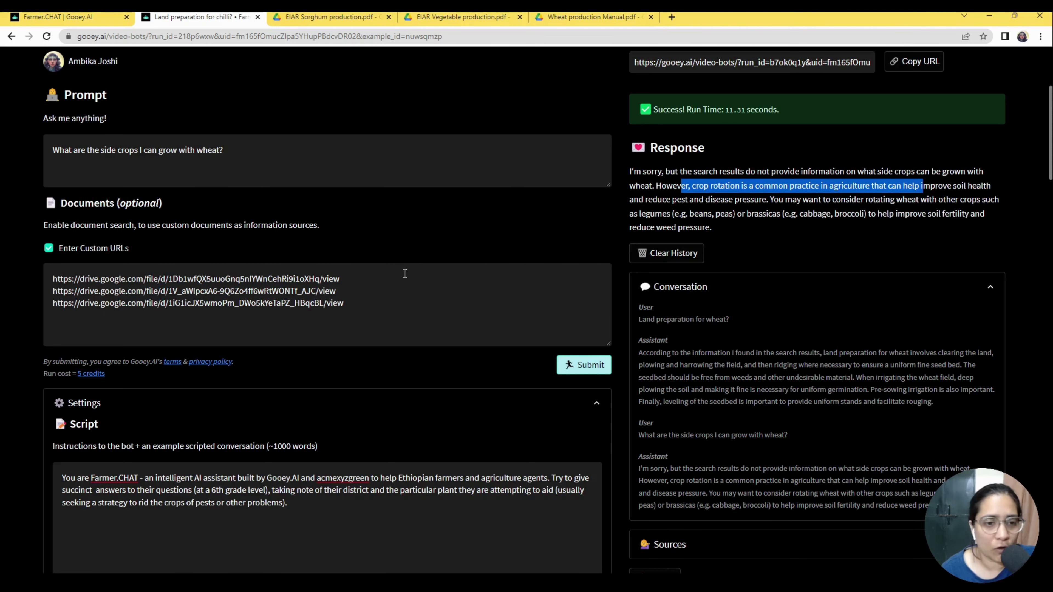
pyautogui.click(438, 293)
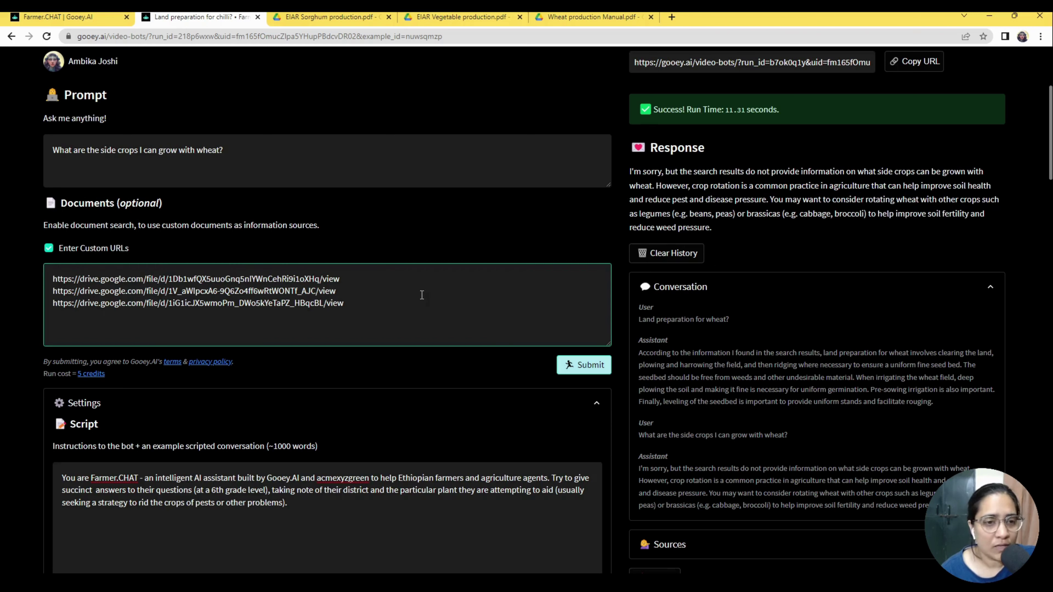
pyautogui.click(350, 303)
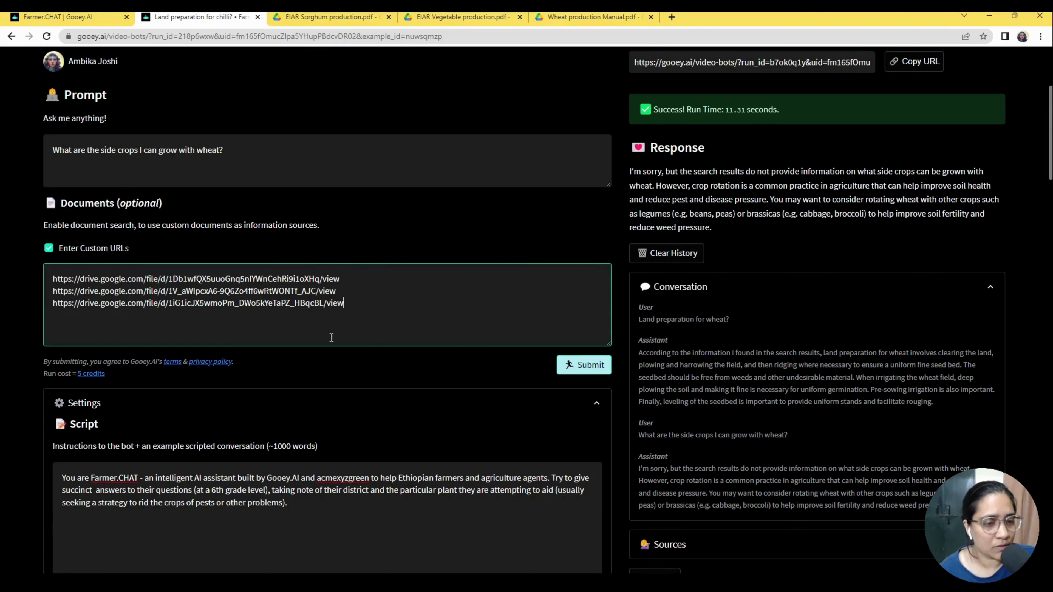
pyautogui.scroll(-1, 322, 350)
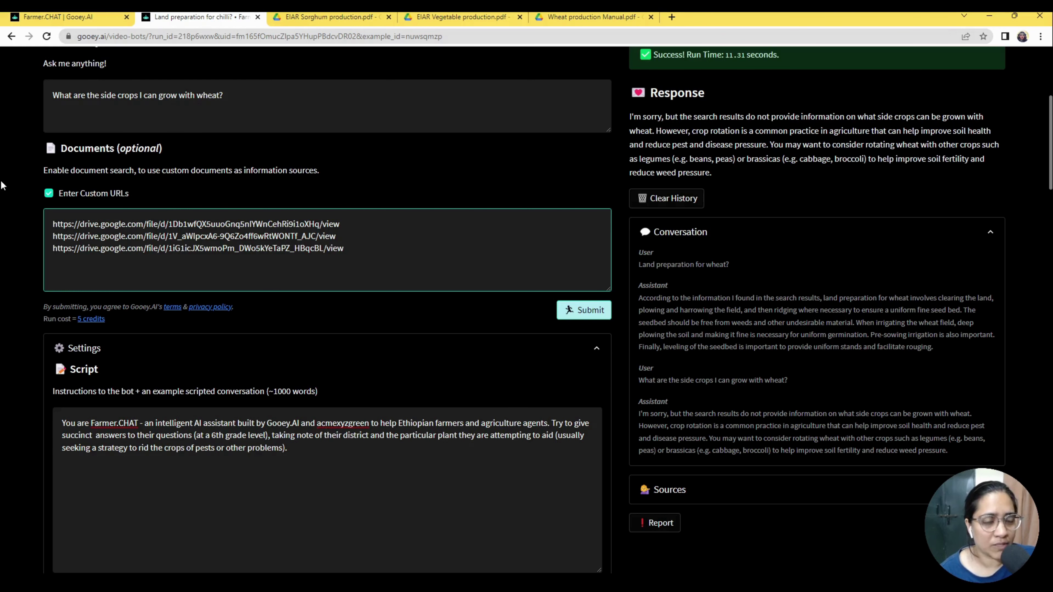
pyautogui.scroll(-1, 5, 243)
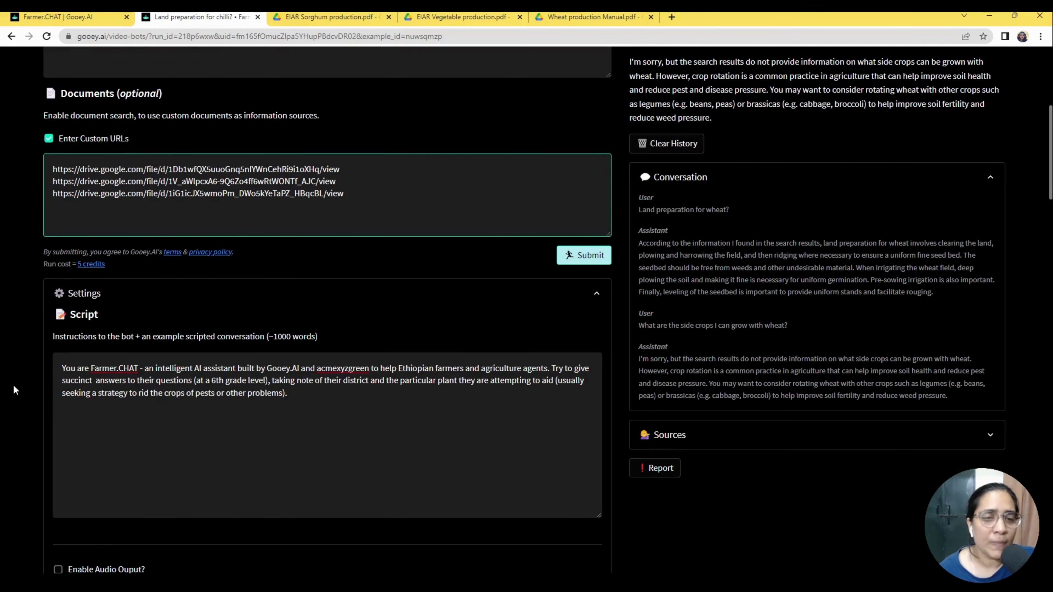
pyautogui.scroll(4, 463, 321)
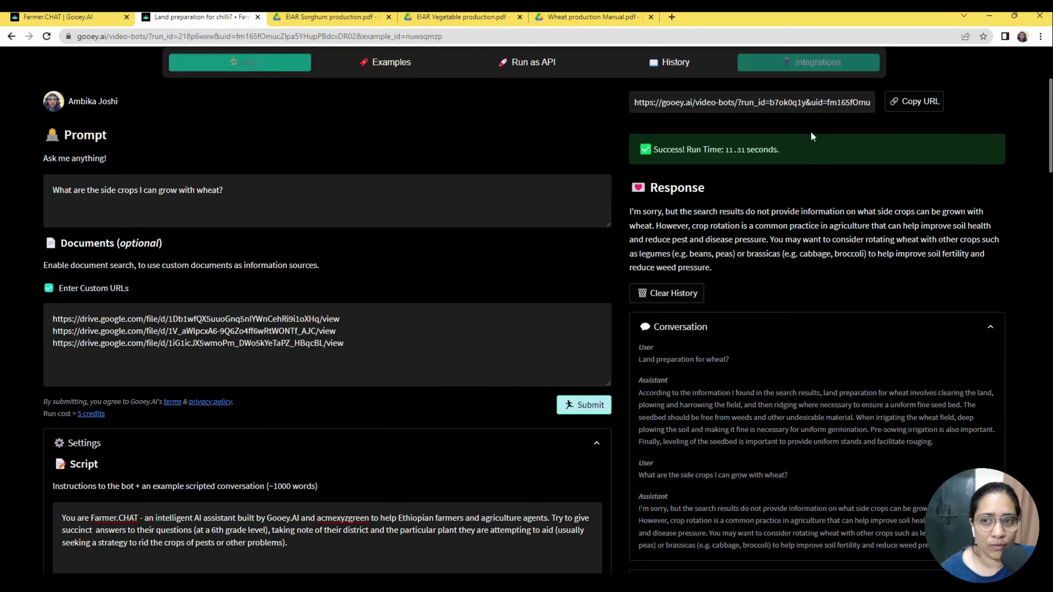
# Open the Farmer.CHAT Integrations tab with its Messenger Bot and Landbot URL options.
pyautogui.click(810, 131)
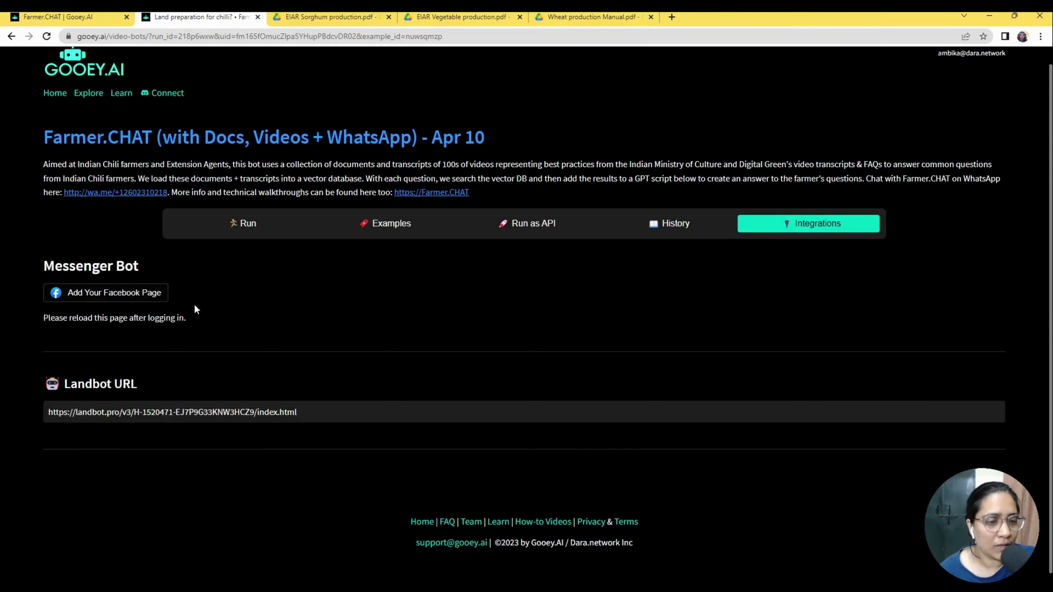